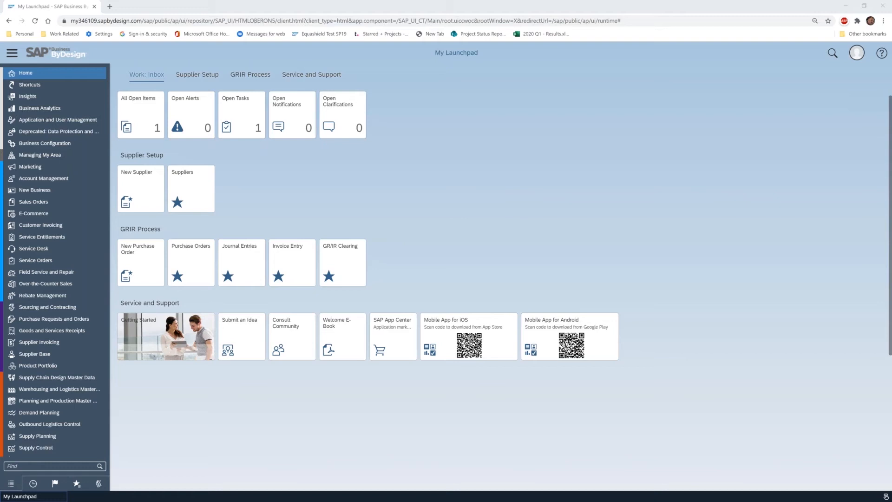
Open the supplier account monitor for Donovan Marketing from the Supplier Accounts view of Payables
{"action": "scroll", "coordinate": [86, 247], "scroll_direction": "down", "scroll_amount": 5}
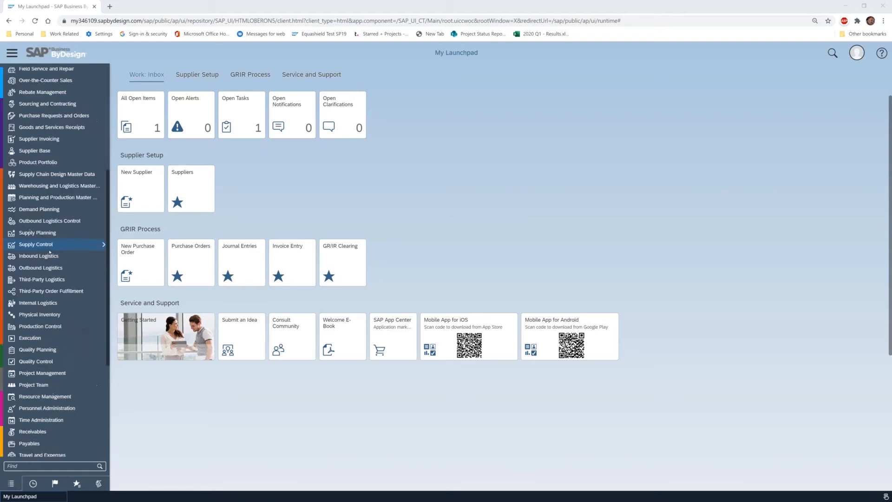
{"action": "scroll", "coordinate": [54, 186], "scroll_direction": "down", "scroll_amount": 3}
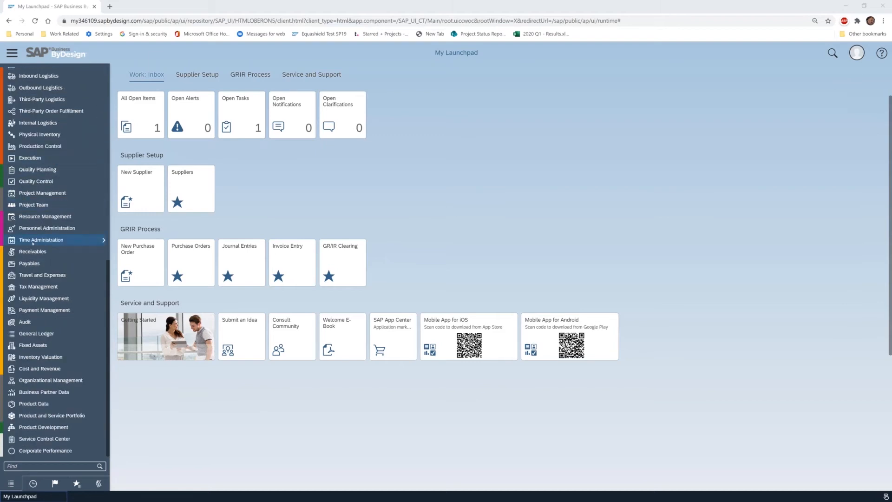
{"action": "mouse_move", "coordinate": [61, 266]}
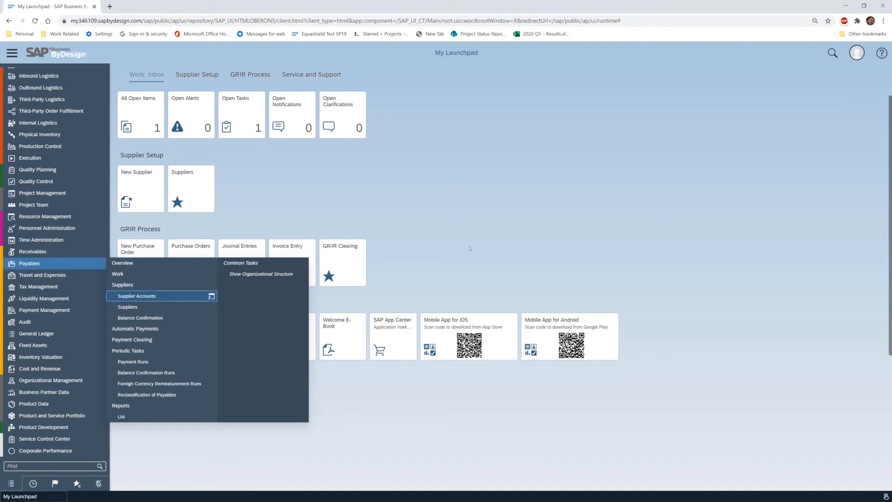
{"action": "key", "text": "Return"}
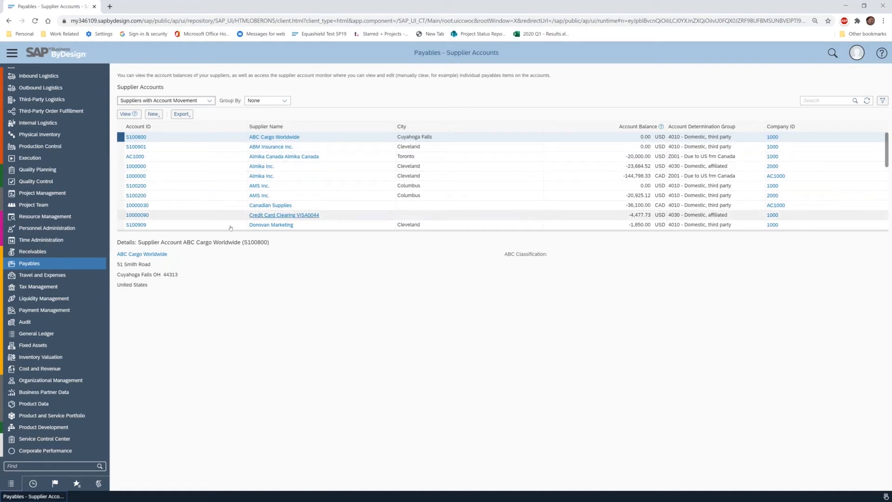
{"action": "left_click", "coordinate": [123, 226]}
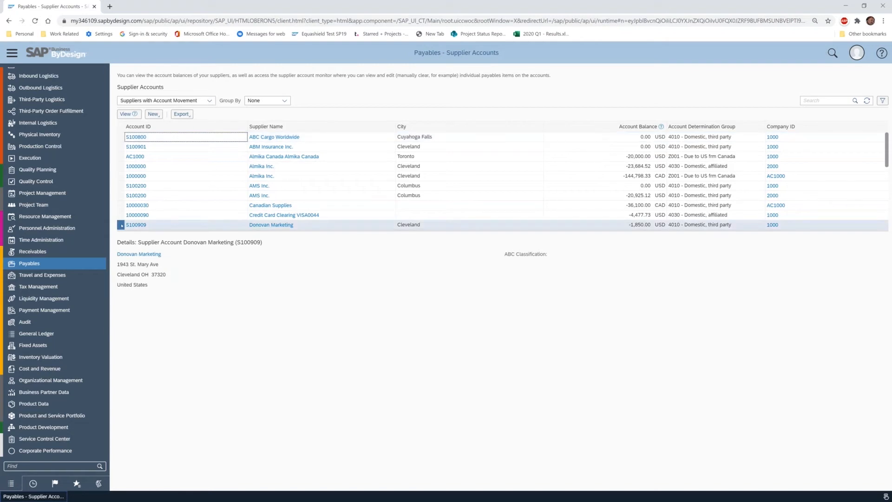
{"action": "left_click", "coordinate": [125, 115]}
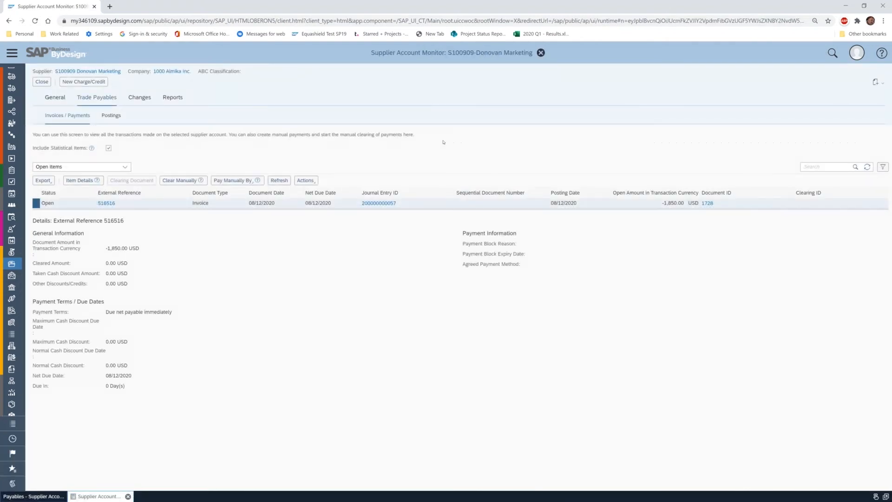
Start a manual outgoing check for the open invoice, discard it without saving and close the supplier account
{"action": "left_click", "coordinate": [249, 181]}
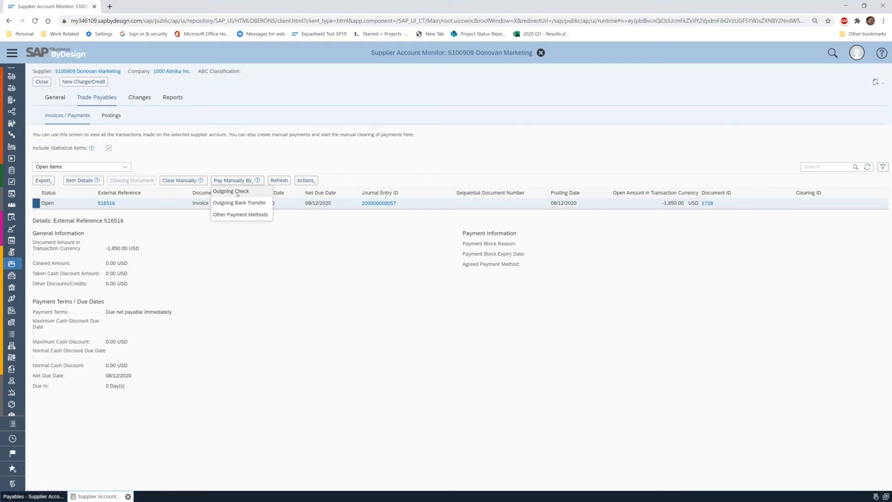
{"action": "left_click", "coordinate": [264, 195]}
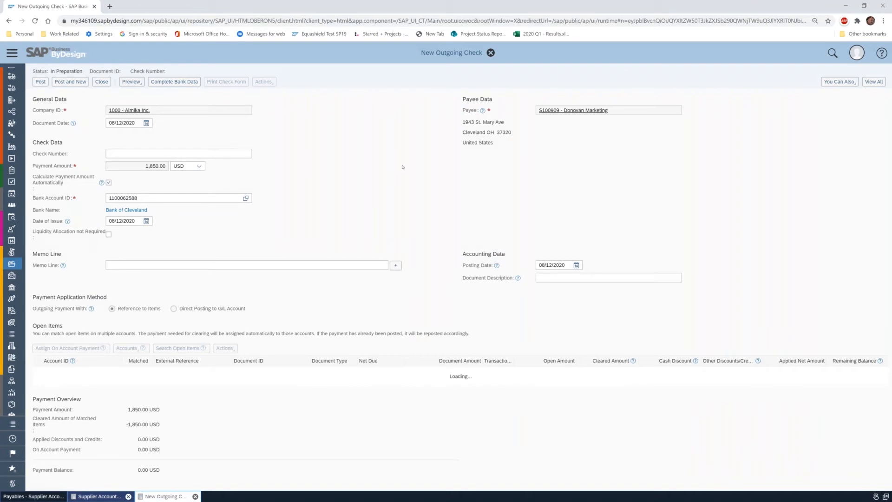
{"action": "left_click", "coordinate": [124, 155]}
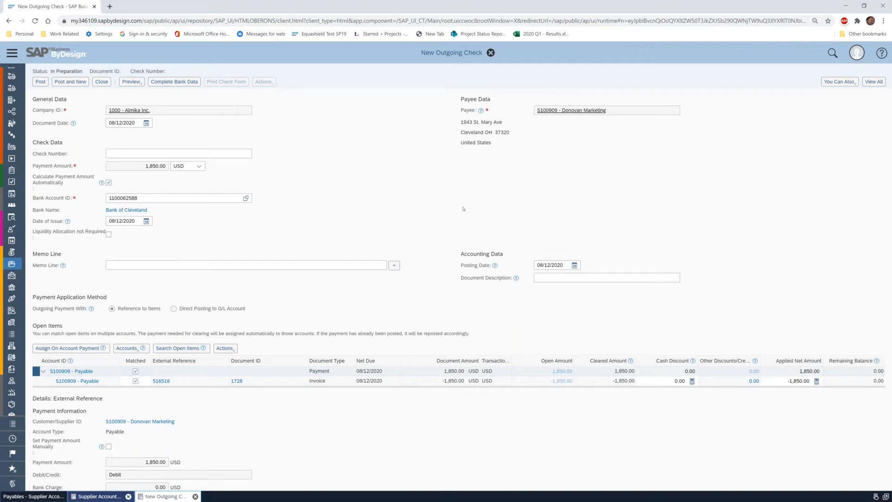
{"action": "left_click", "coordinate": [101, 81]}
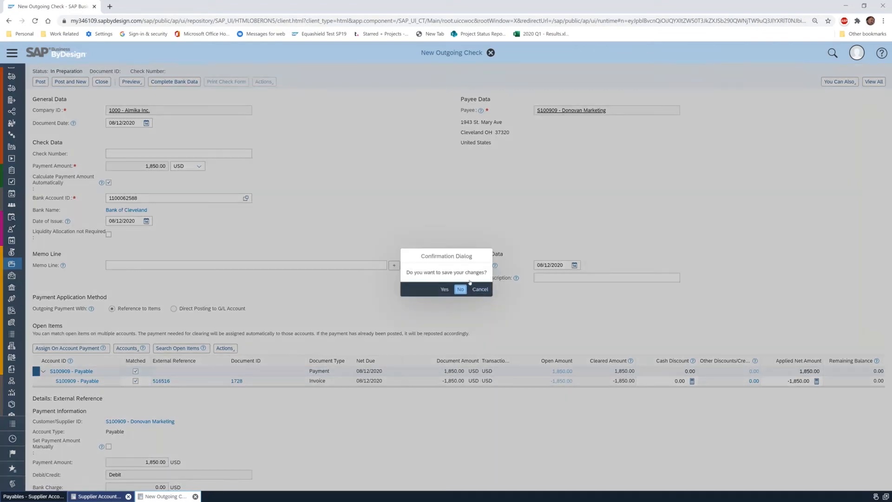
{"action": "left_click", "coordinate": [460, 289]}
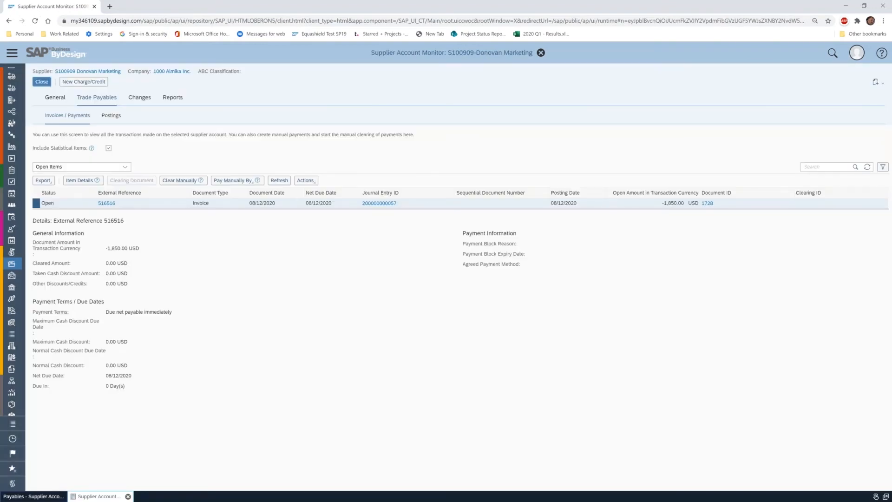
{"action": "left_click", "coordinate": [42, 82]}
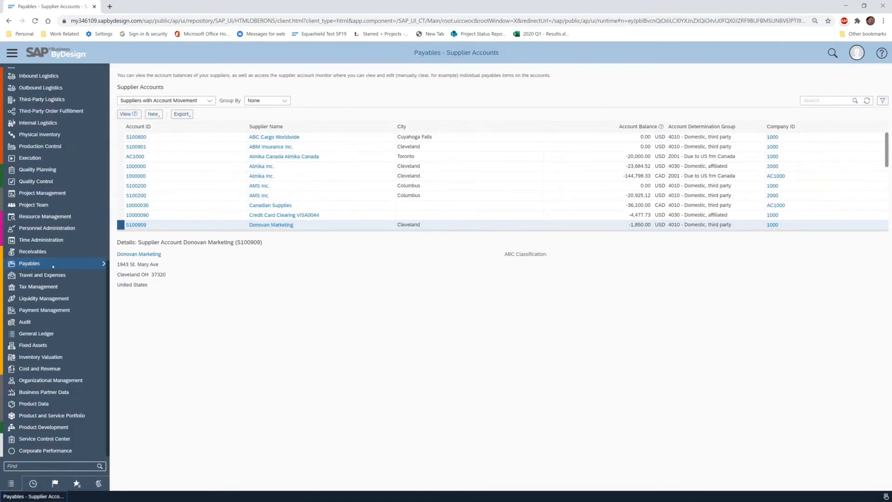
Open the Payment Runs view under the periodic tasks of Payables
{"action": "mouse_move", "coordinate": [53, 267]}
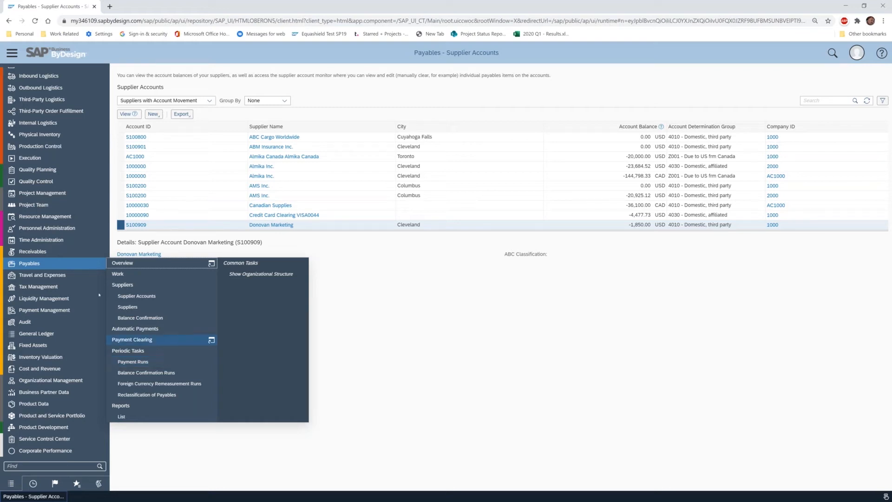
{"action": "mouse_move", "coordinate": [71, 312]}
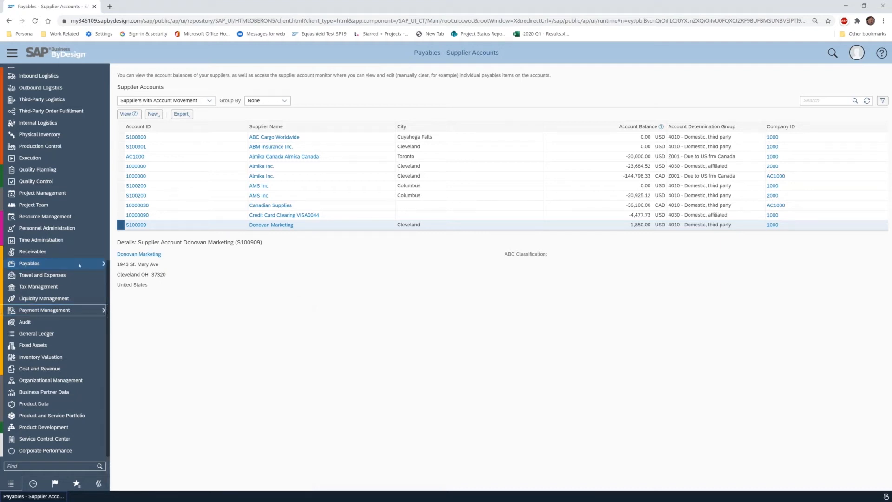
{"action": "mouse_move", "coordinate": [80, 266]}
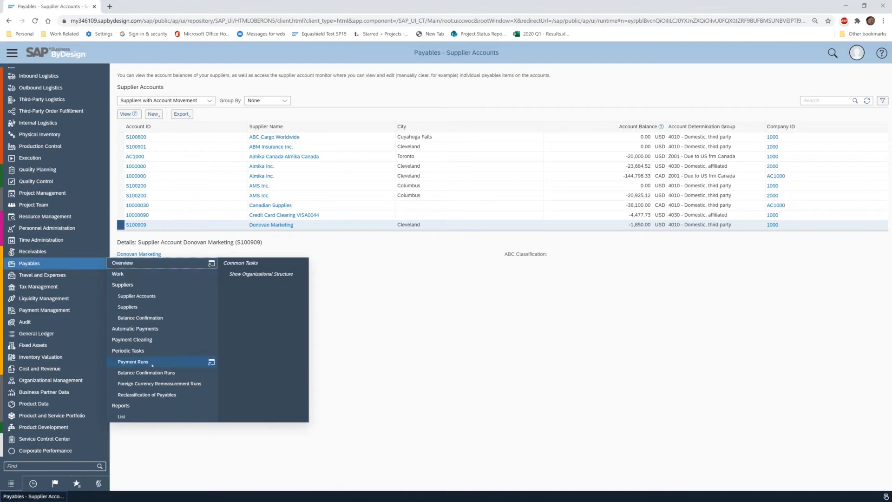
{"action": "left_click", "coordinate": [156, 362]}
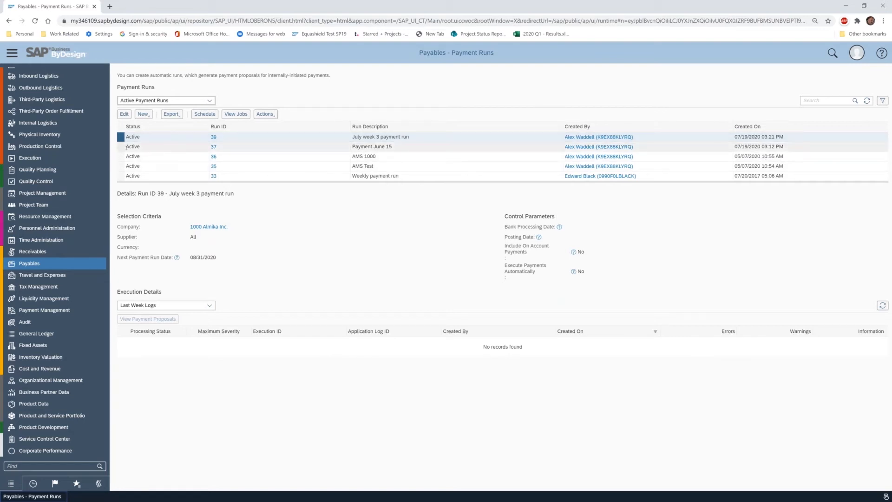
Examine the selection criteria, control parameters and execution details of each active payment run
{"action": "left_click", "coordinate": [122, 147]}
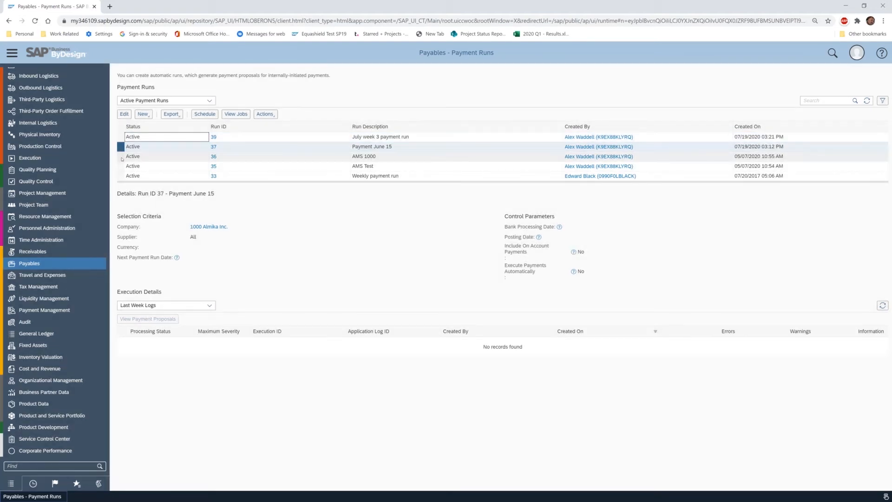
{"action": "left_click", "coordinate": [122, 158]}
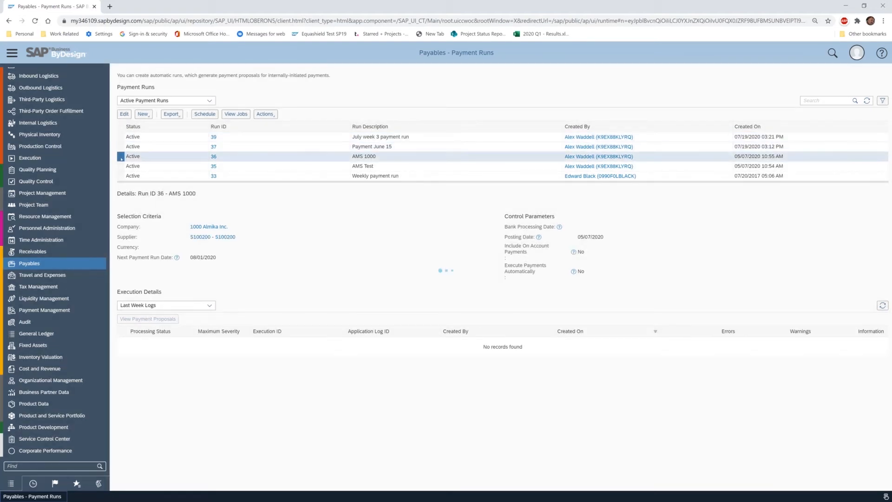
{"action": "left_click", "coordinate": [120, 168]}
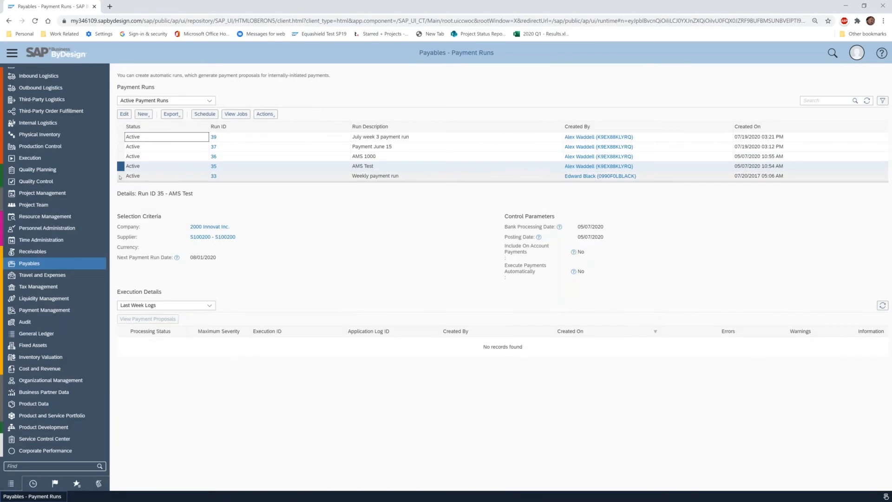
{"action": "left_click", "coordinate": [121, 176]}
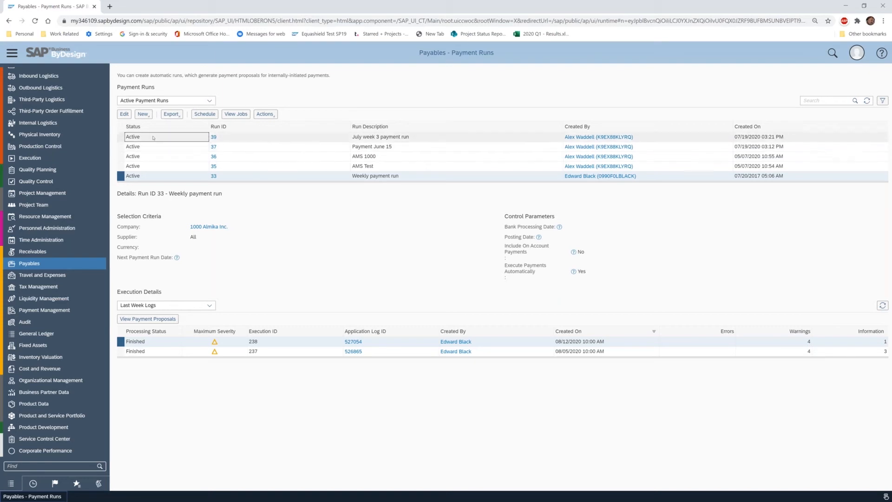
{"action": "left_click", "coordinate": [120, 137]}
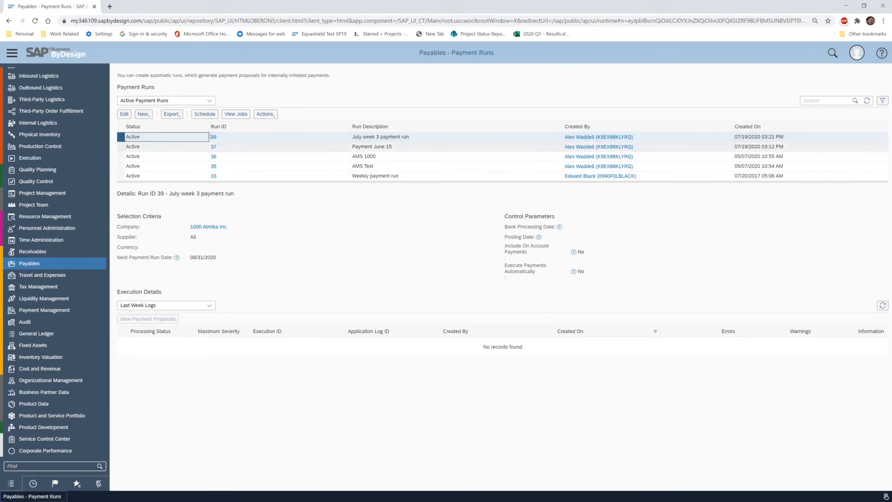
Create a new payment run described as "Aug 12 Payment Run - Company 100" and select company 1000, Almika Inc
{"action": "left_click", "coordinate": [143, 114]}
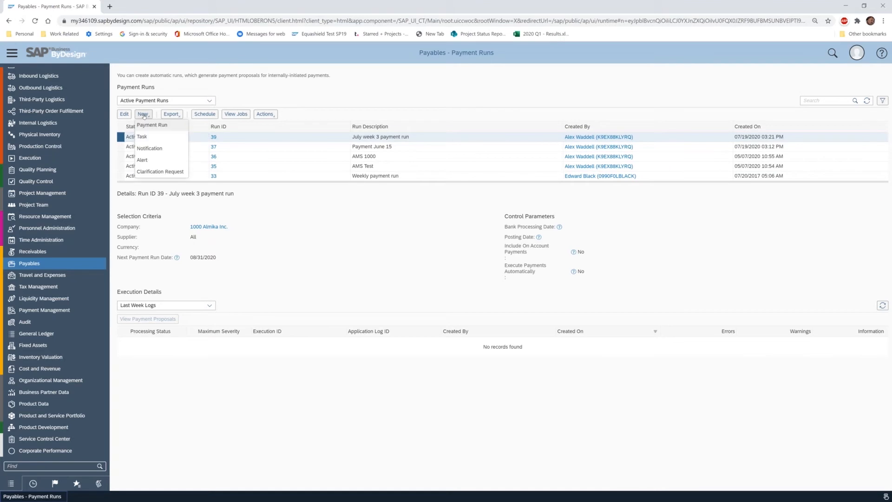
{"action": "left_click", "coordinate": [151, 125]}
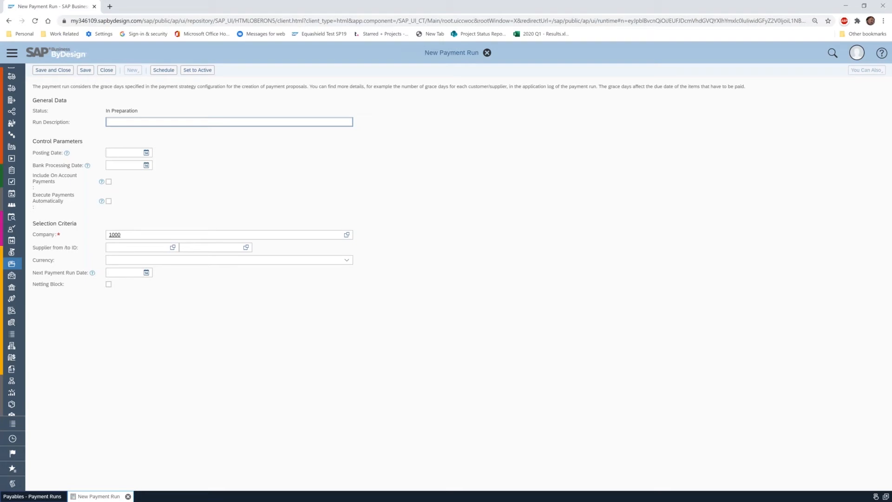
{"action": "type", "text": "W"}
{"action": "key", "text": "BackSpace"}
{"action": "type", "text": "Aug 12 Payment Run - Comn"}
{"action": "type", "text": "any 100"}
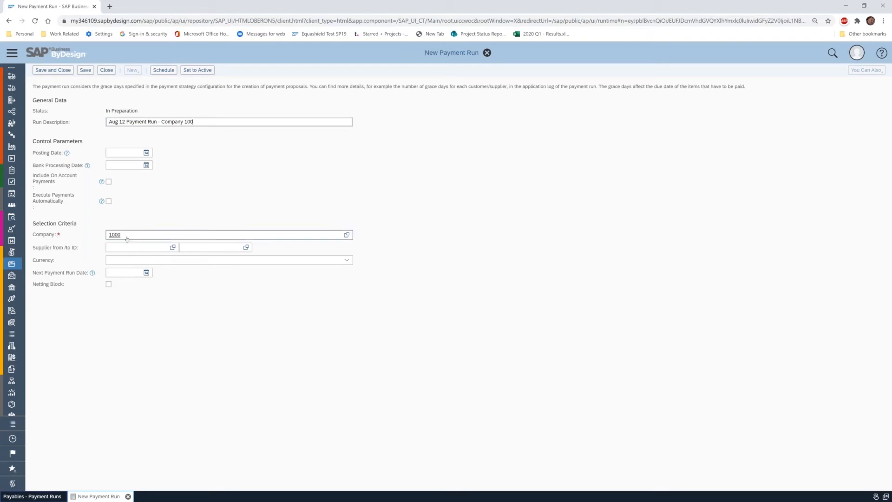
{"action": "left_click", "coordinate": [347, 235]}
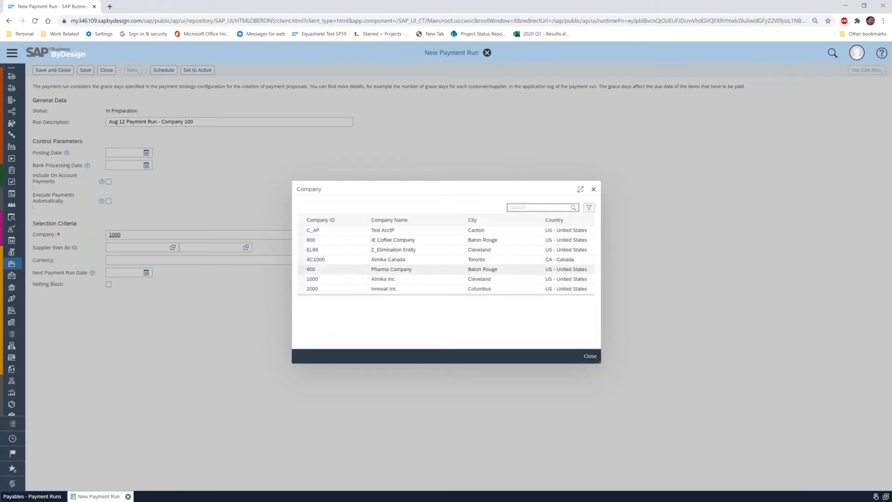
{"action": "left_click", "coordinate": [349, 279]}
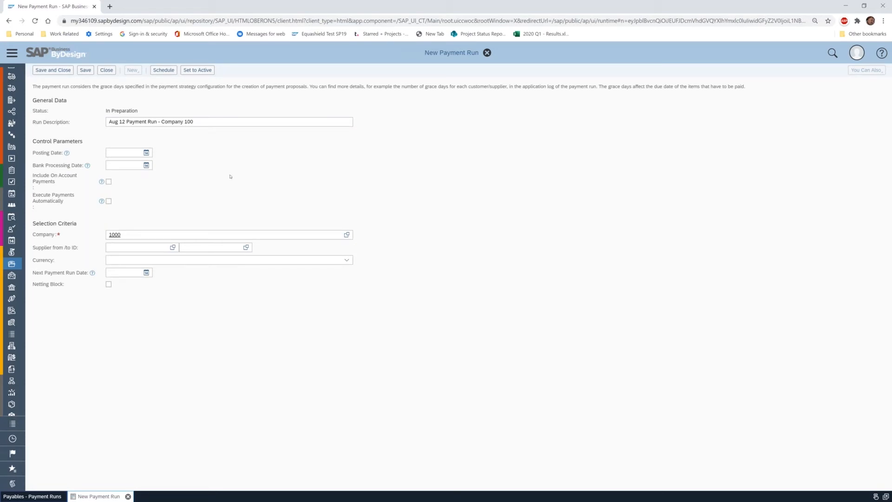
Look over the supplier range and currency selection criteria, leaving these fields empty
{"action": "mouse_move", "coordinate": [103, 203]}
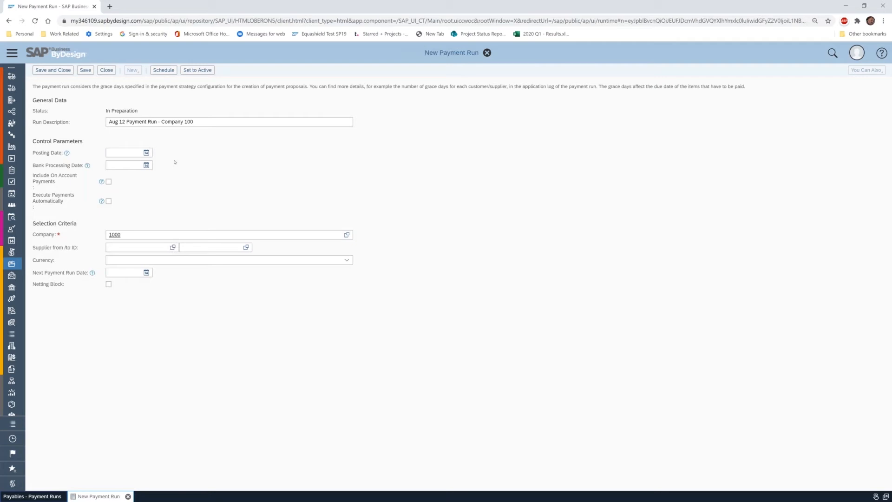
{"action": "left_click", "coordinate": [149, 248]}
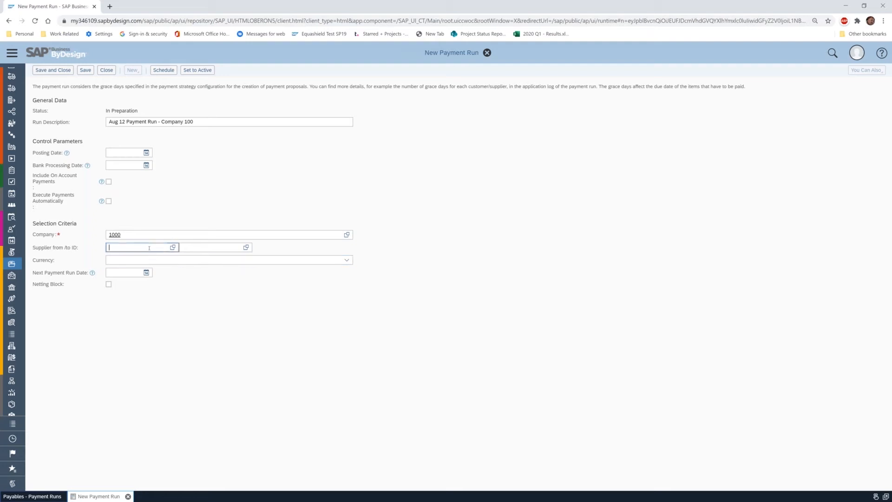
{"action": "left_click", "coordinate": [173, 248]}
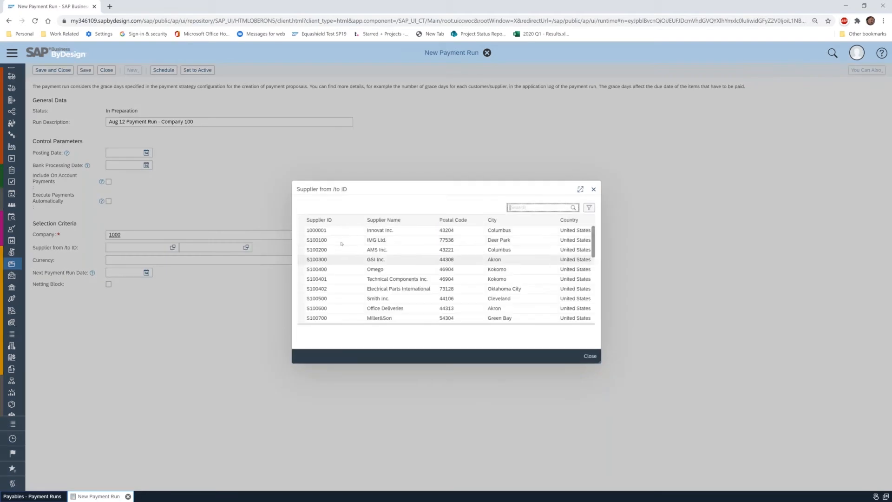
{"action": "left_click", "coordinate": [590, 356]}
{"action": "left_click", "coordinate": [208, 247]}
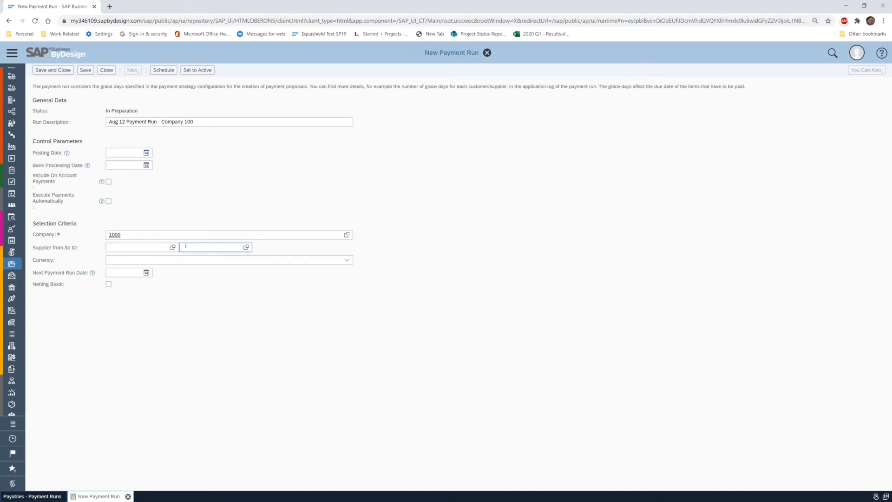
{"action": "left_click", "coordinate": [337, 261]}
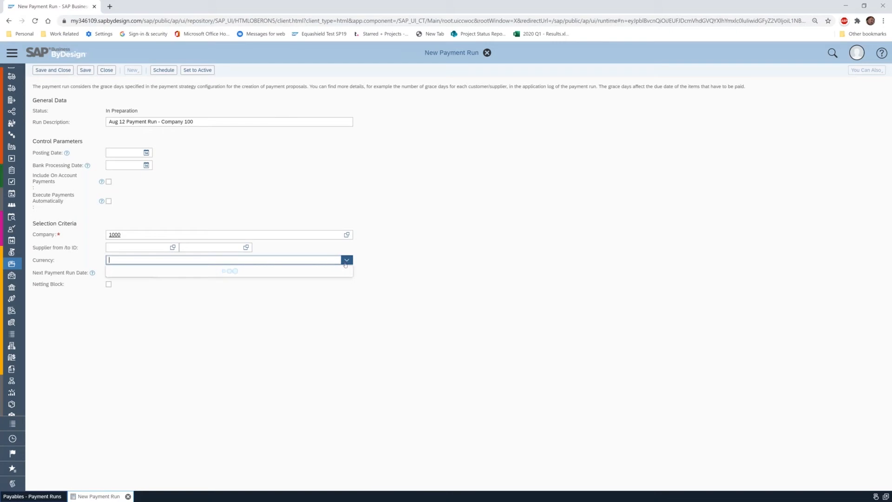
{"action": "left_click", "coordinate": [394, 257]}
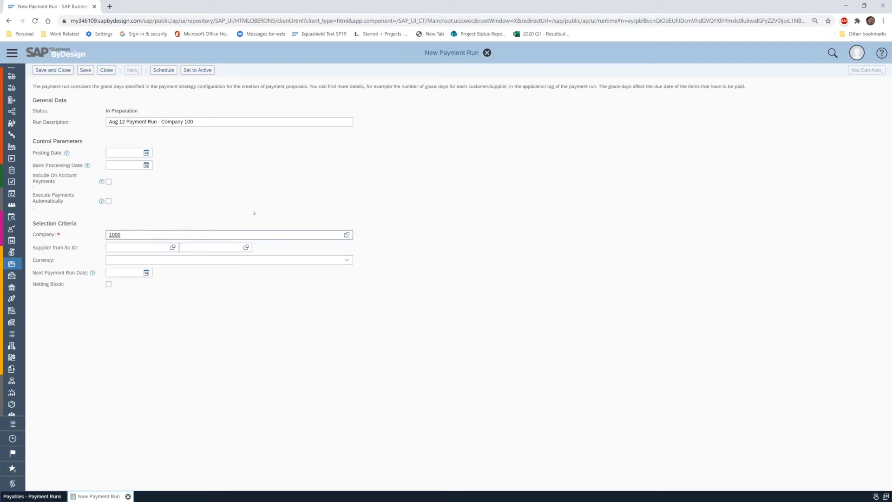
Set the next payment run date to 08/30/2020
{"action": "left_click", "coordinate": [128, 271]}
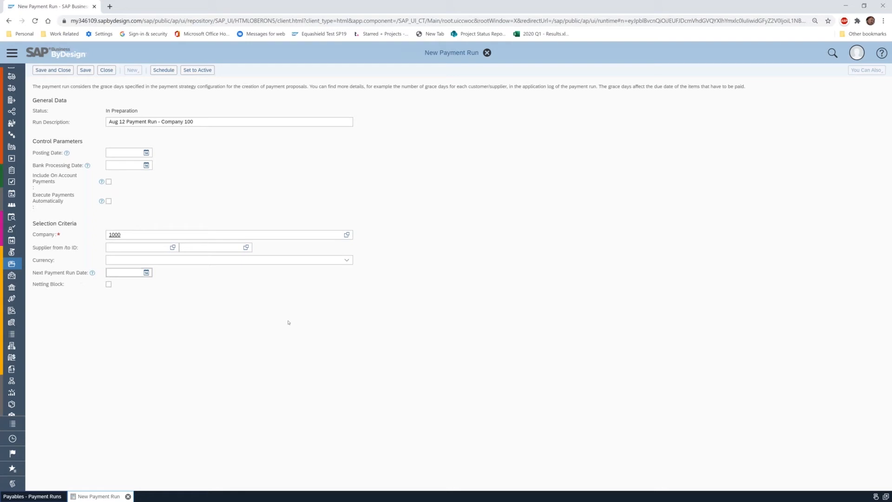
{"action": "type", "text": "30"}
{"action": "key", "text": "Tab"}
{"action": "left_click", "coordinate": [134, 271]}
Set the payment run to active and schedule it to start immediately, saving the job
{"action": "left_click", "coordinate": [199, 71]}
{"action": "left_click", "coordinate": [160, 71]}
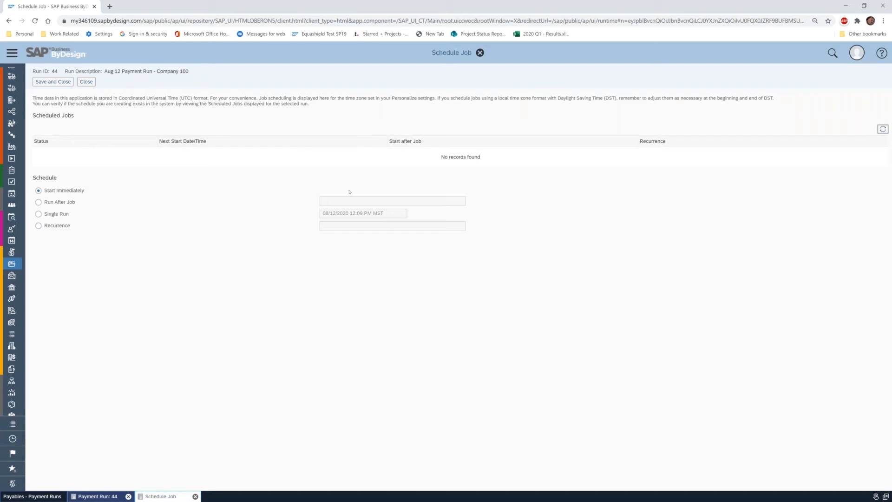
{"action": "left_click", "coordinate": [45, 84]}
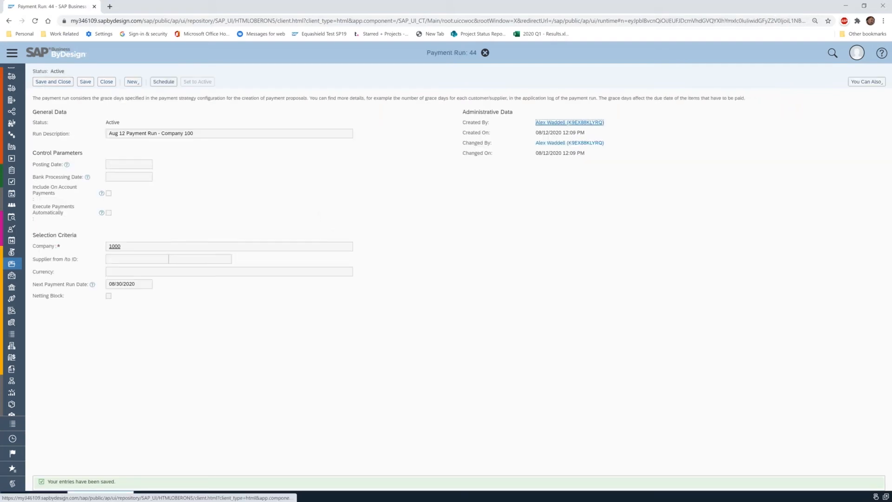
Close the payment run and refresh the active payment runs and execution details until the Aug 12 run has finished processing
{"action": "left_click", "coordinate": [106, 82]}
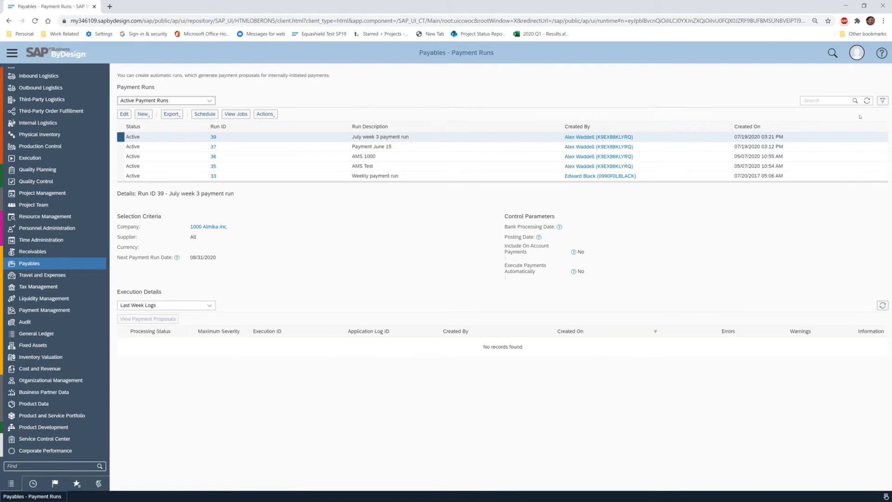
{"action": "left_click", "coordinate": [867, 101]}
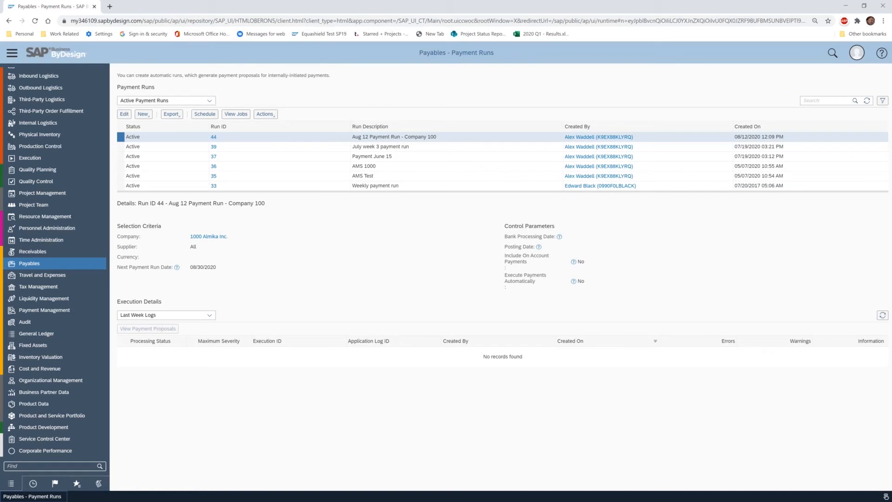
{"action": "left_click", "coordinate": [867, 101]}
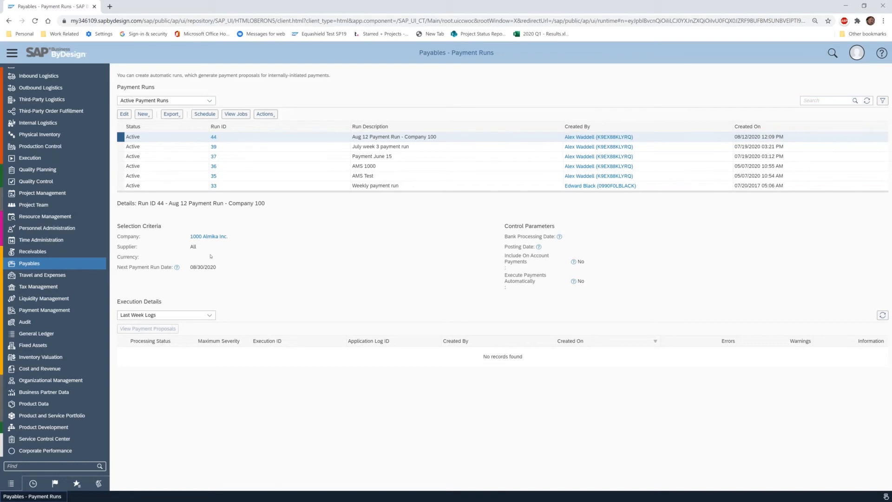
{"action": "left_click", "coordinate": [867, 101]}
{"action": "left_click", "coordinate": [868, 101]}
{"action": "left_click", "coordinate": [882, 315]}
{"action": "left_click", "coordinate": [866, 106]}
{"action": "left_click", "coordinate": [867, 103]}
{"action": "left_click", "coordinate": [868, 102]}
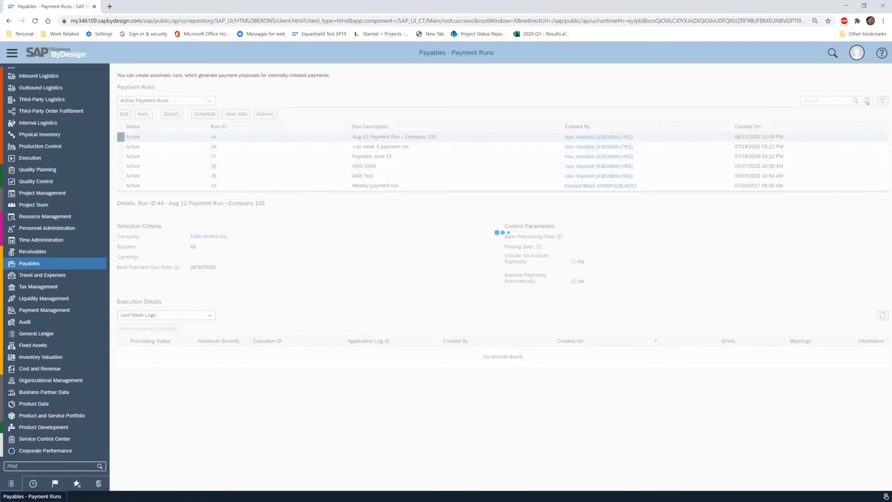
{"action": "left_click", "coordinate": [883, 315]}
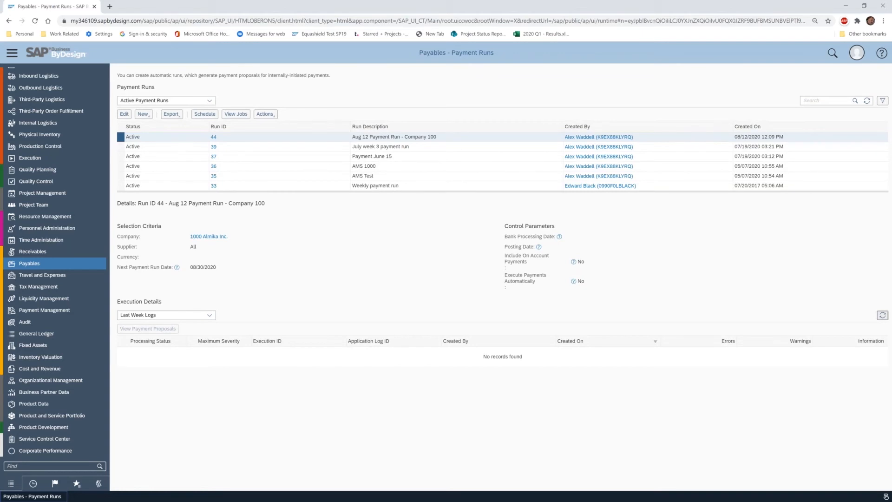
{"action": "left_click", "coordinate": [868, 102]}
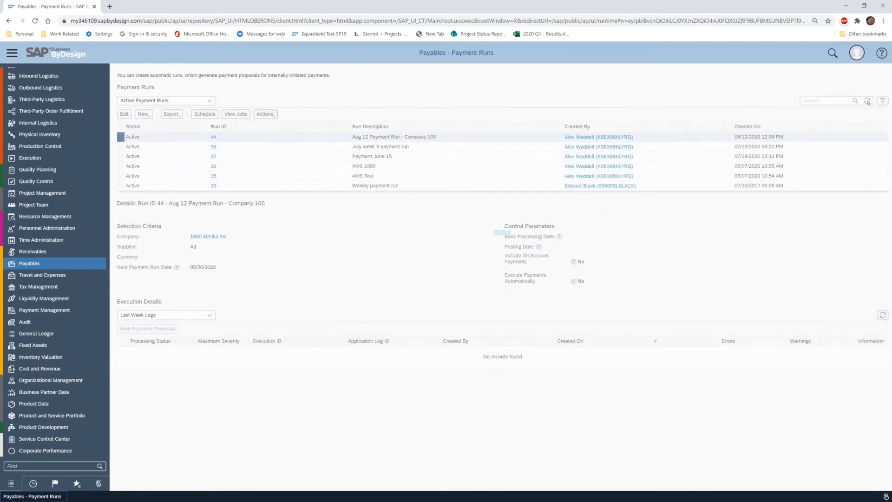
{"action": "left_click", "coordinate": [884, 316]}
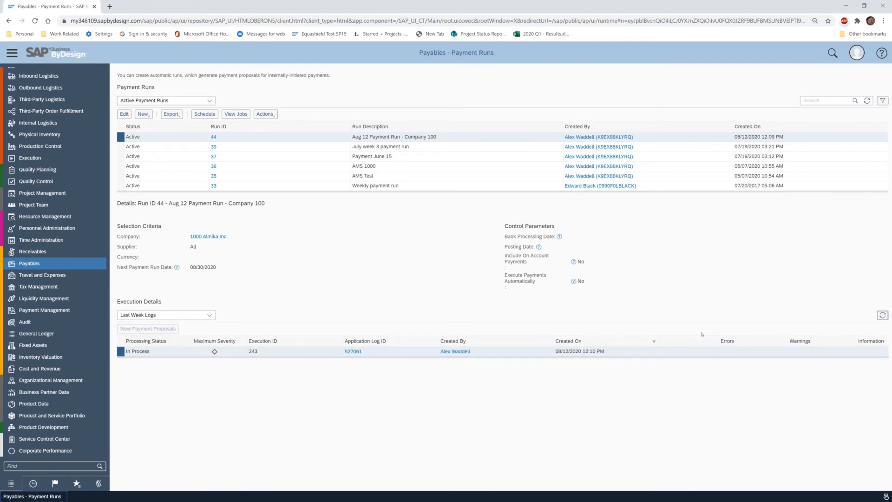
{"action": "left_click", "coordinate": [883, 317]}
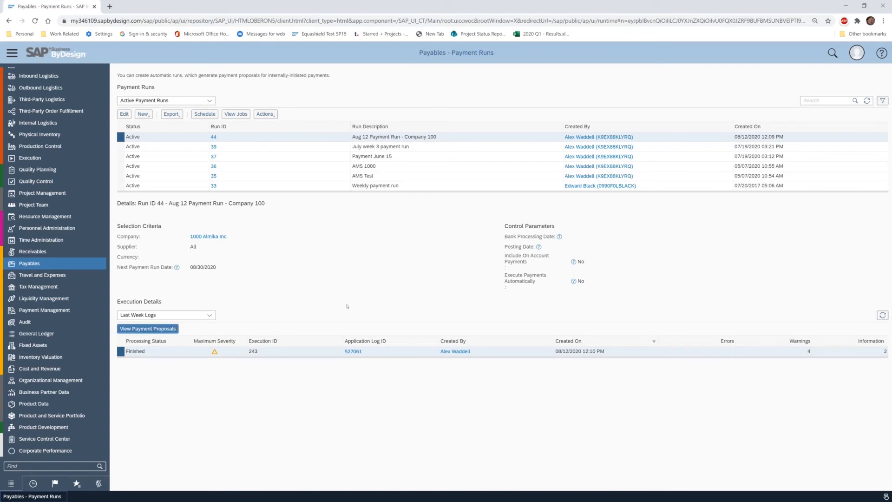
Review the payment proposals in preparation for the Aug 12 payment run, including suppliers, invoices and proposed amounts, and close the list
{"action": "left_click", "coordinate": [149, 329]}
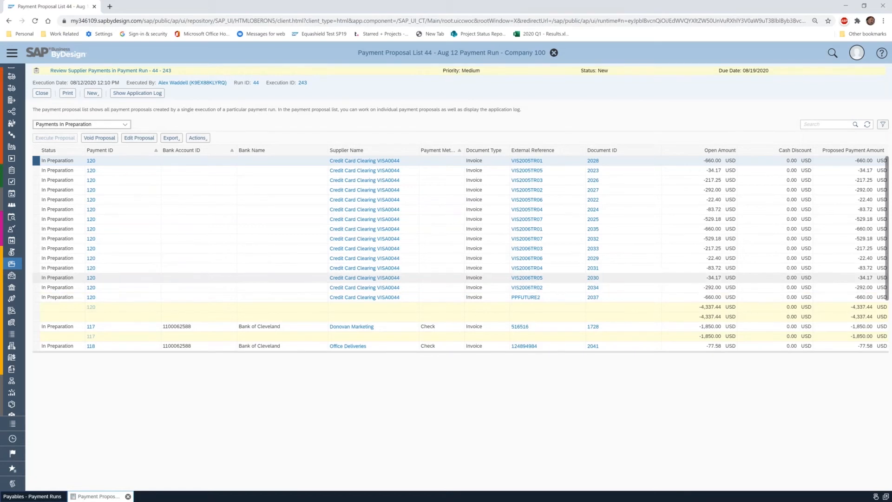
{"action": "scroll", "coordinate": [370, 189], "scroll_direction": "down", "scroll_amount": 2}
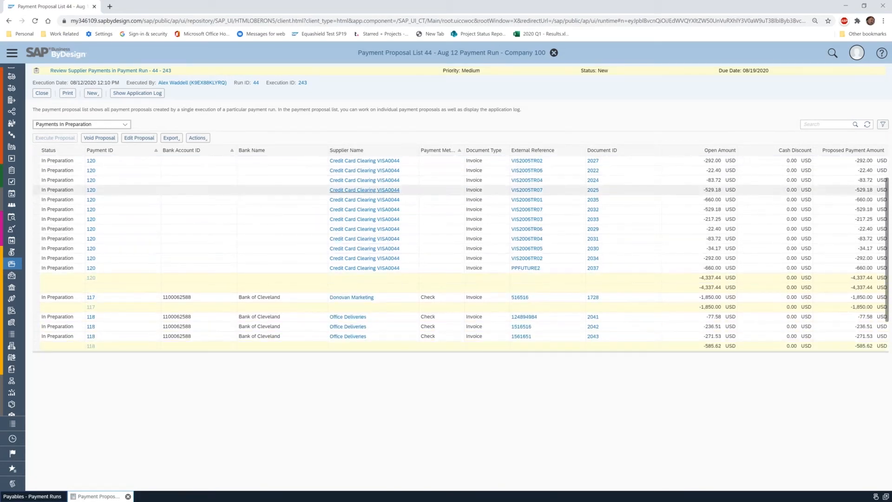
{"action": "scroll", "coordinate": [365, 219], "scroll_direction": "down", "scroll_amount": 1}
{"action": "scroll", "coordinate": [188, 268], "scroll_direction": "down", "scroll_amount": 4}
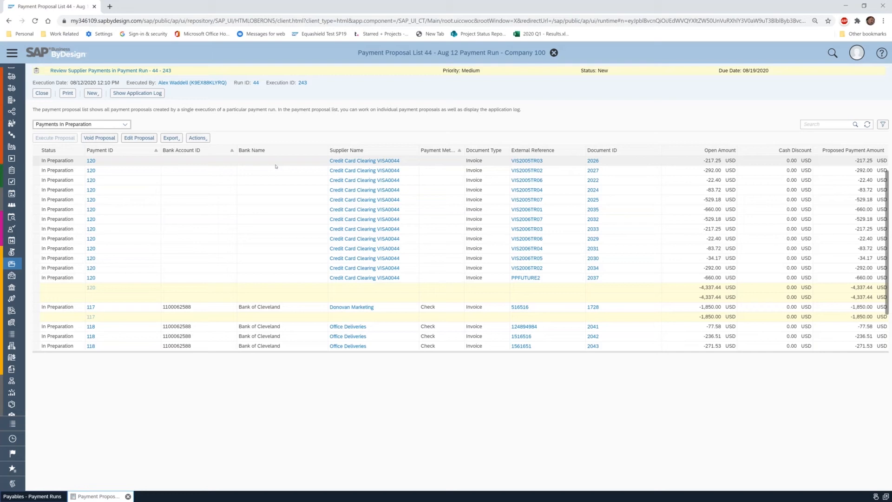
{"action": "left_click", "coordinate": [45, 95]}
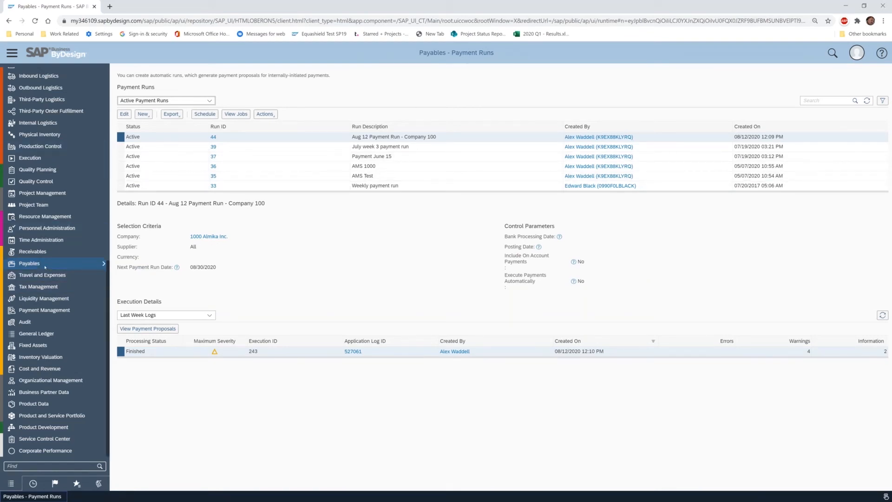
Check today's payments in the Payment Management payment monitor and view the details of the outgoing check for Donovan Marketing
{"action": "scroll", "coordinate": [45, 267], "scroll_direction": "up", "scroll_amount": 1}
{"action": "mouse_move", "coordinate": [46, 310]}
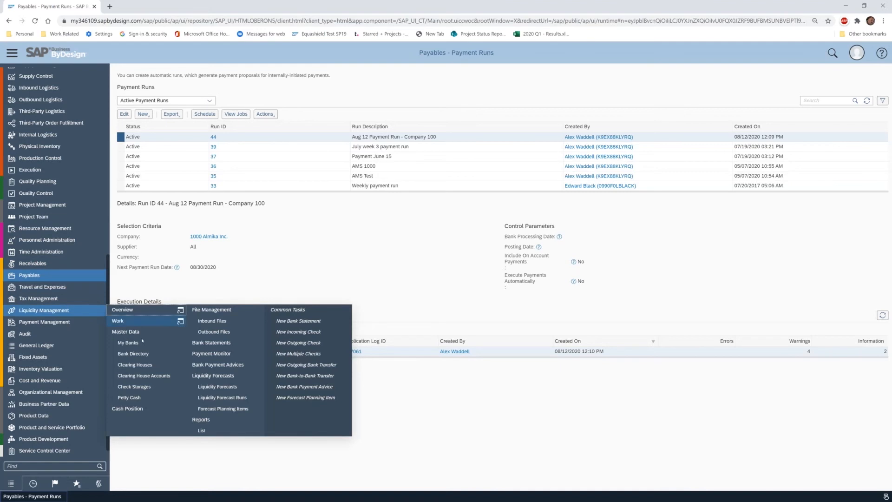
{"action": "left_click", "coordinate": [79, 323]}
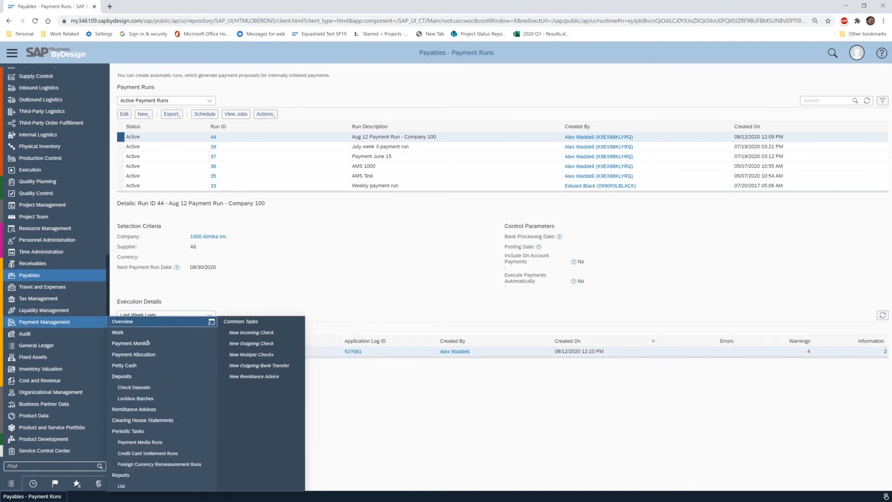
{"action": "left_click", "coordinate": [140, 343]}
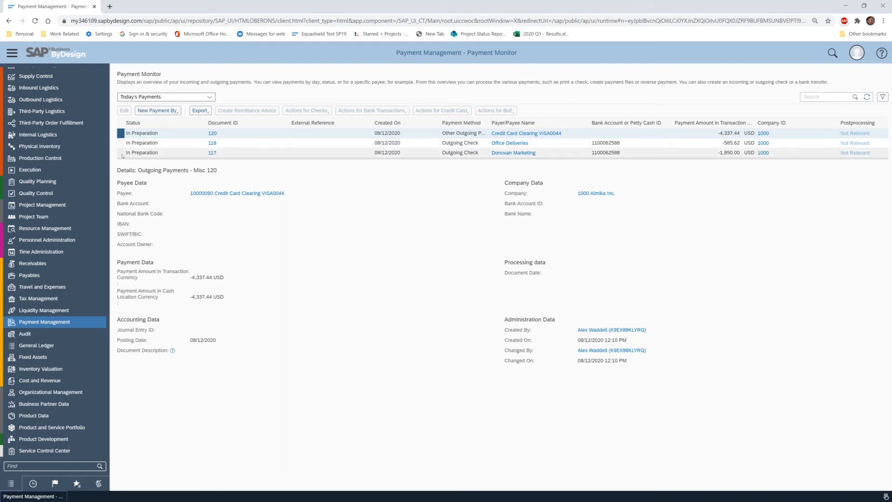
{"action": "left_click", "coordinate": [122, 154]}
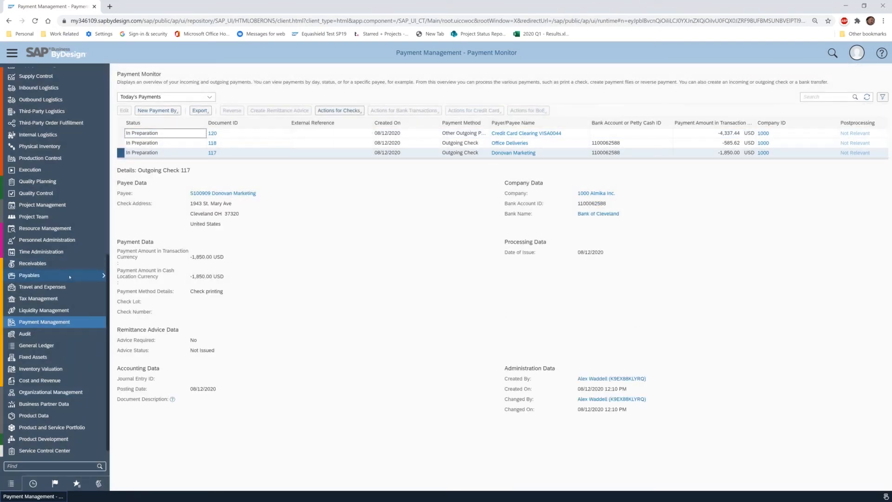
Go back to the Aug 12 run's payment proposals and open the full supplier record of Credit Card Clearing VISA0044
{"action": "left_click", "coordinate": [70, 277]}
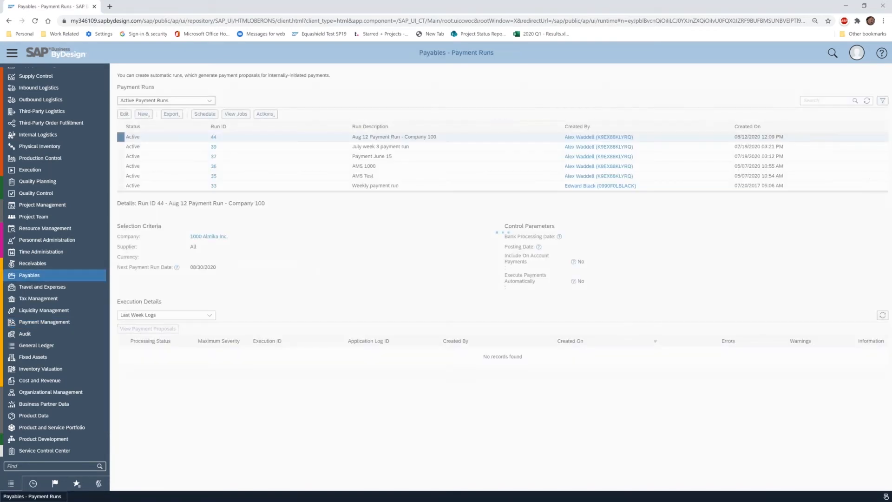
{"action": "left_click", "coordinate": [177, 328]}
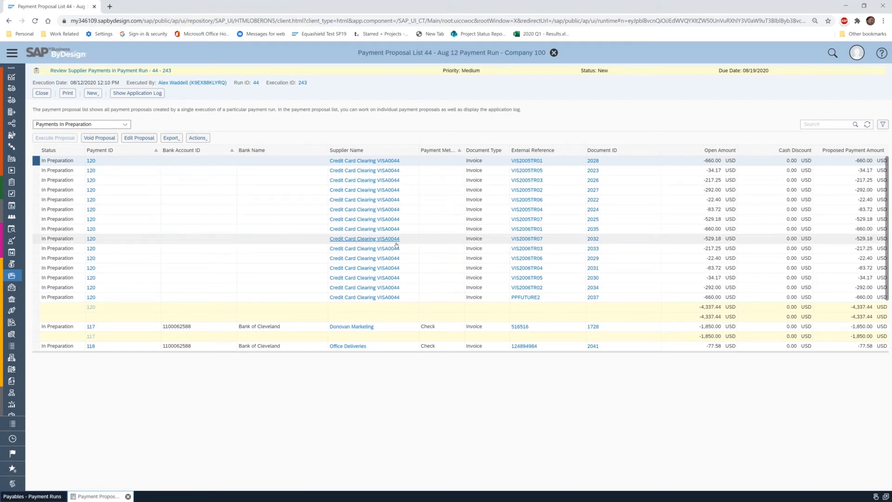
{"action": "left_click", "coordinate": [363, 161]}
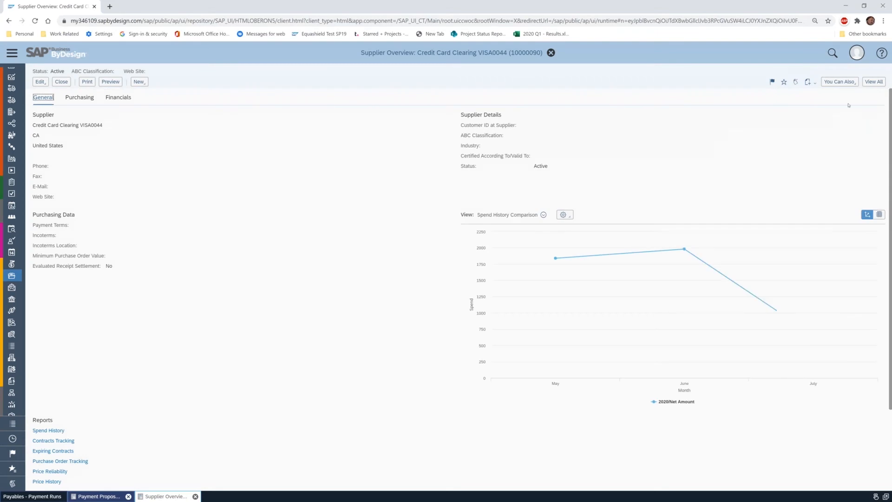
{"action": "left_click", "coordinate": [874, 82]}
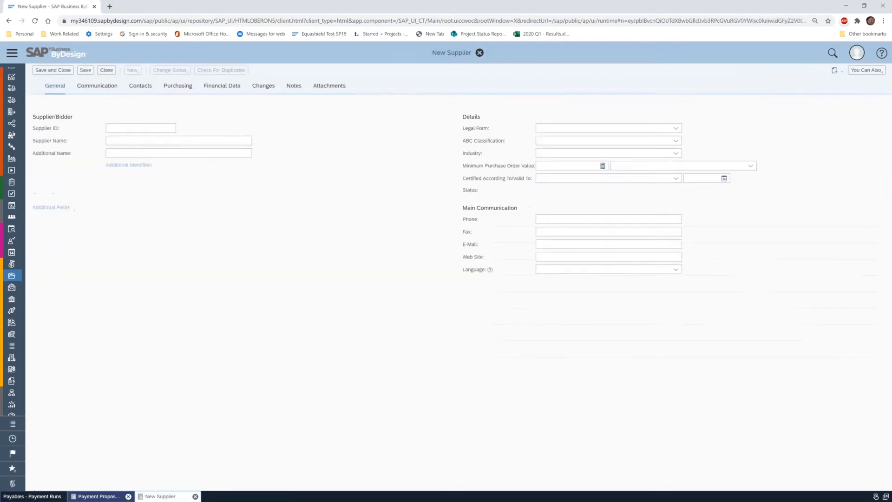
In the supplier's financial data, set the payment block reason for company 1000 to Other reason, saving and closing the record
{"action": "left_click", "coordinate": [241, 100]}
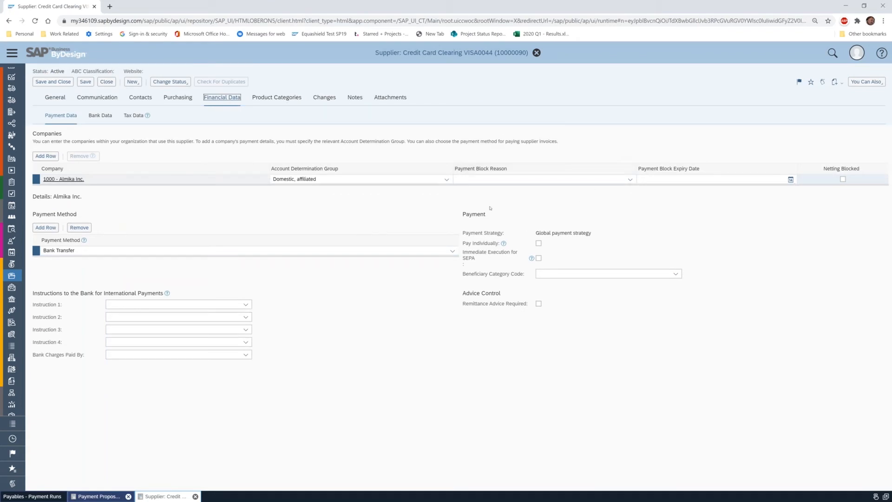
{"action": "left_click", "coordinate": [576, 180]}
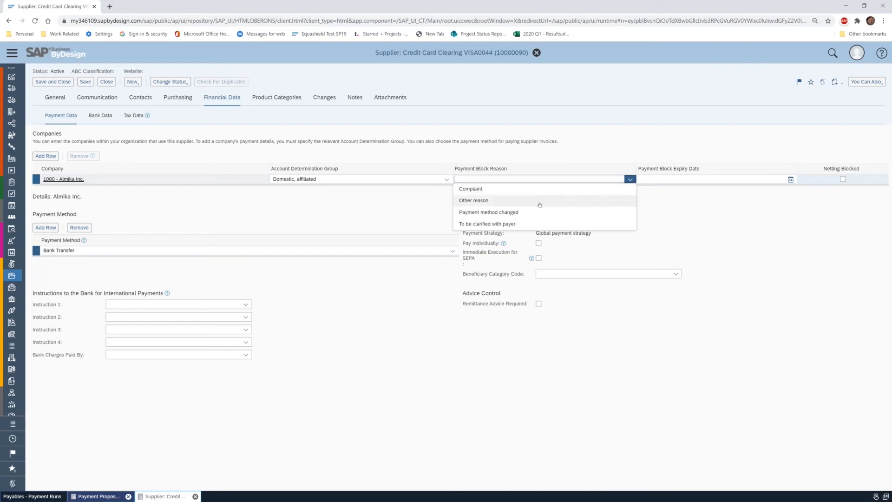
{"action": "left_click", "coordinate": [501, 204]}
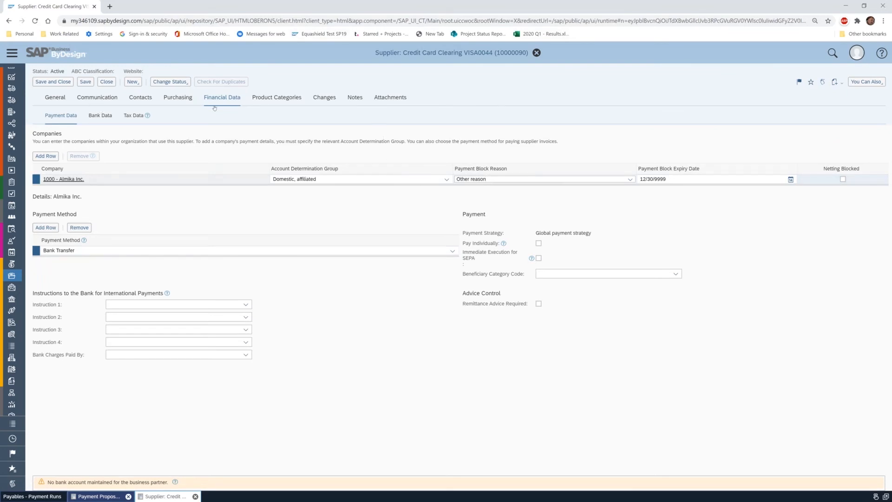
{"action": "left_click", "coordinate": [59, 83]}
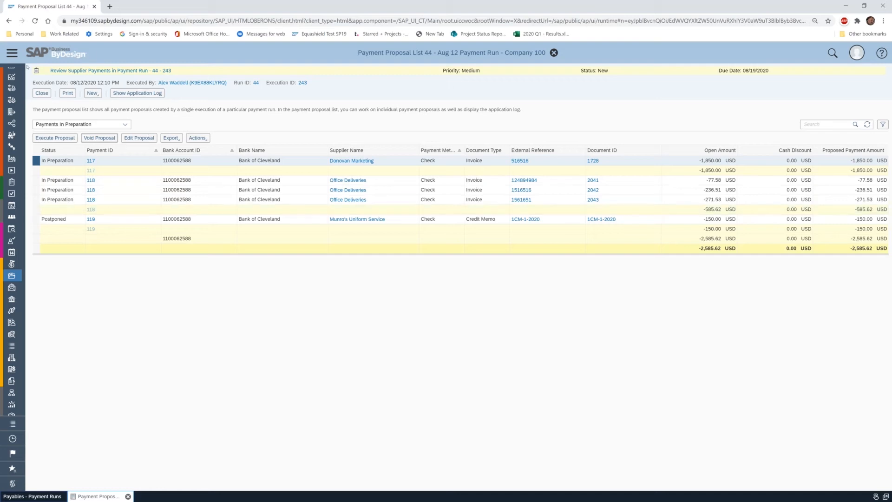
Check today's remaining payments in the Liquidity Management payment monitor
{"action": "left_click", "coordinate": [13, 54]}
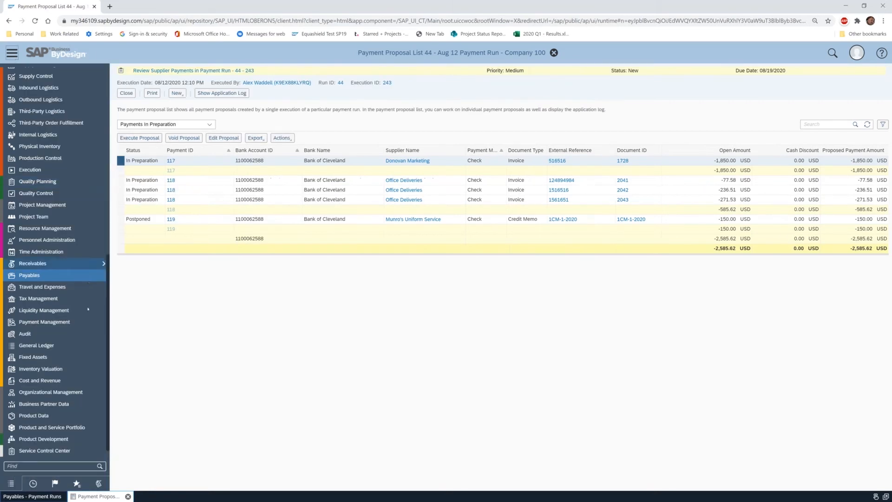
{"action": "mouse_move", "coordinate": [84, 314]}
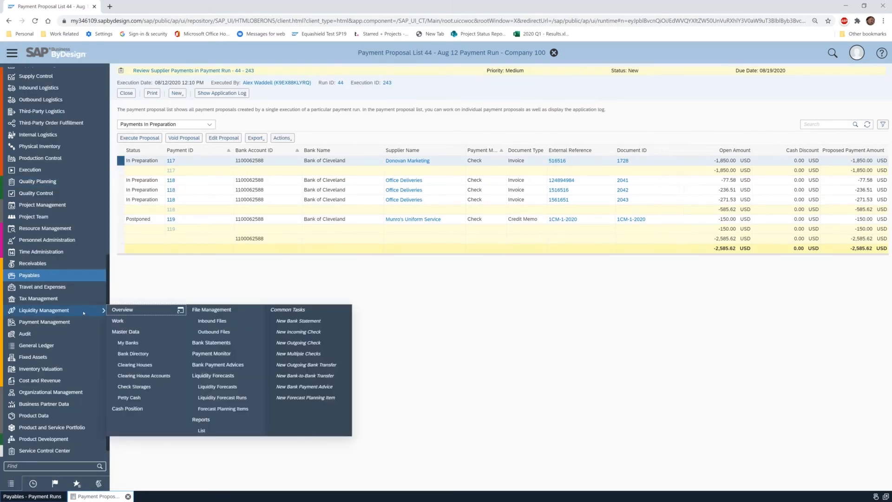
{"action": "left_click", "coordinate": [229, 355]}
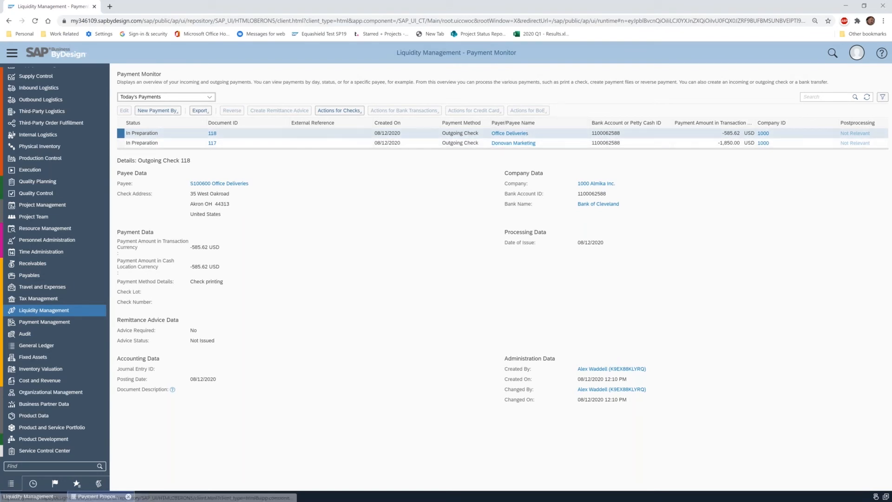
Void all remaining proposals in the Aug 12 payment proposal list, payments 117 through 119, and close the list
{"action": "left_click", "coordinate": [95, 497]}
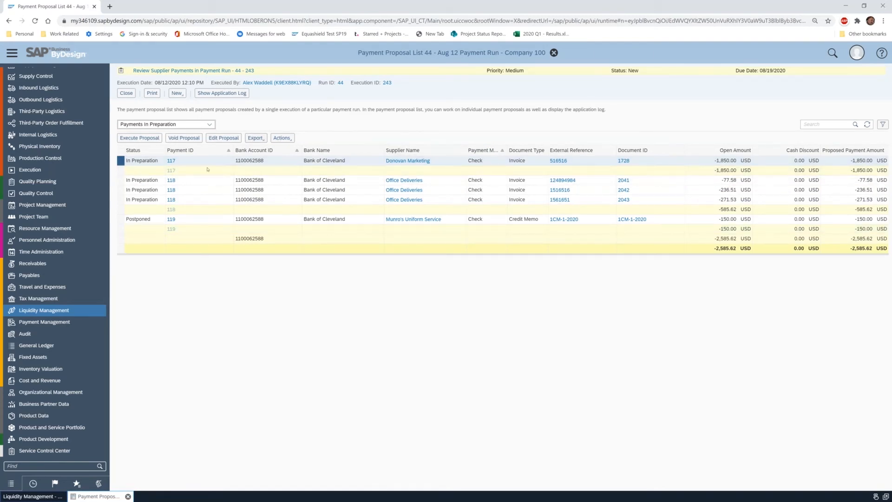
{"action": "left_click", "coordinate": [124, 219], "text": "shift"}
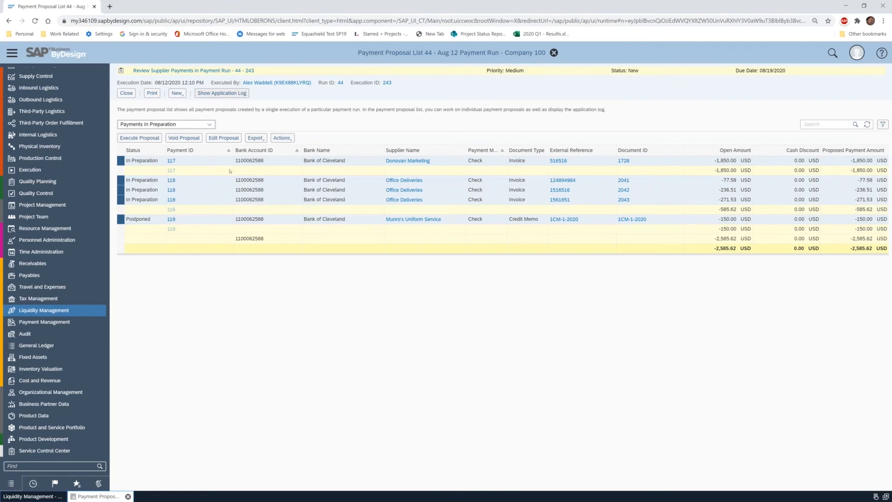
{"action": "left_click", "coordinate": [181, 141]}
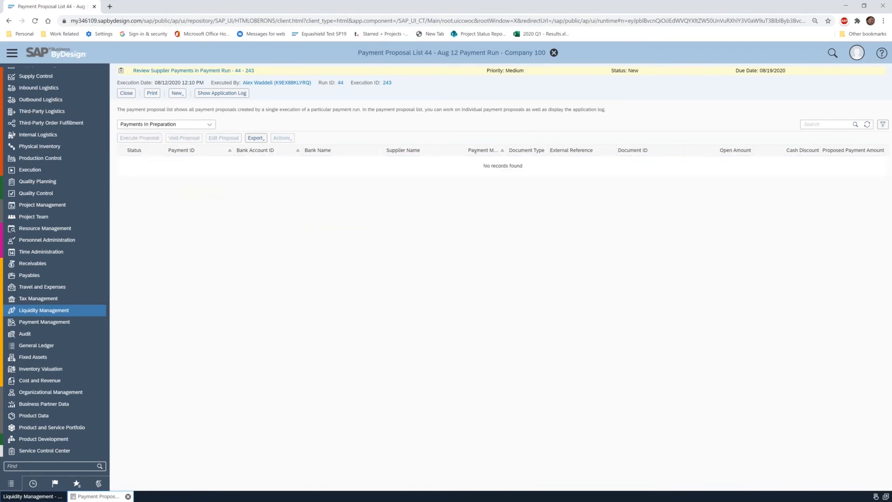
{"action": "left_click", "coordinate": [127, 93]}
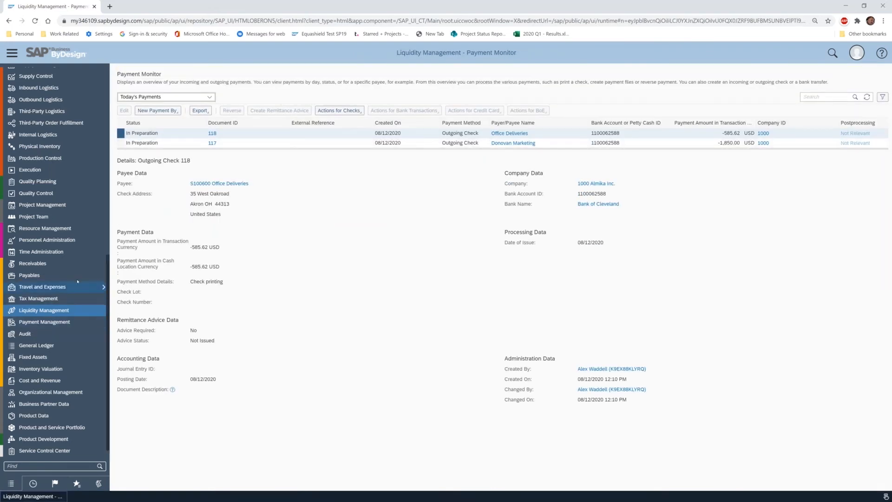
Check the Aug 12 run's payment proposals again from the Payables payment runs and close the list
{"action": "mouse_move", "coordinate": [56, 276]}
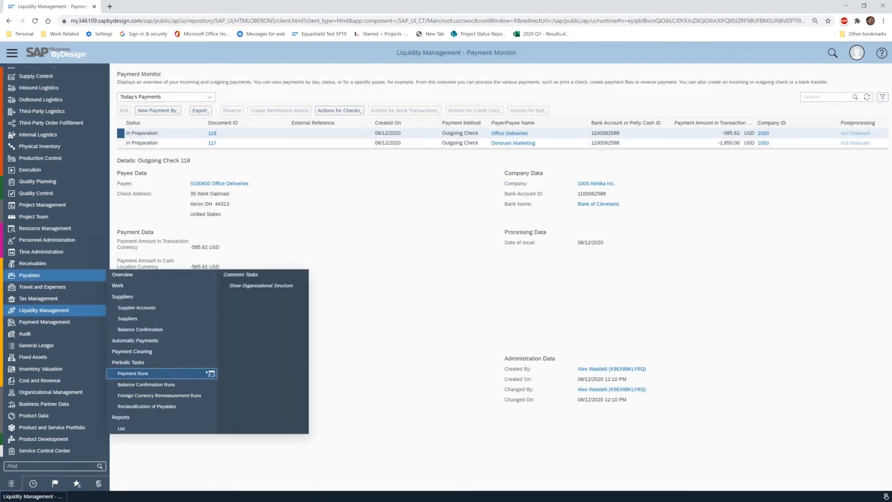
{"action": "left_click", "coordinate": [140, 373]}
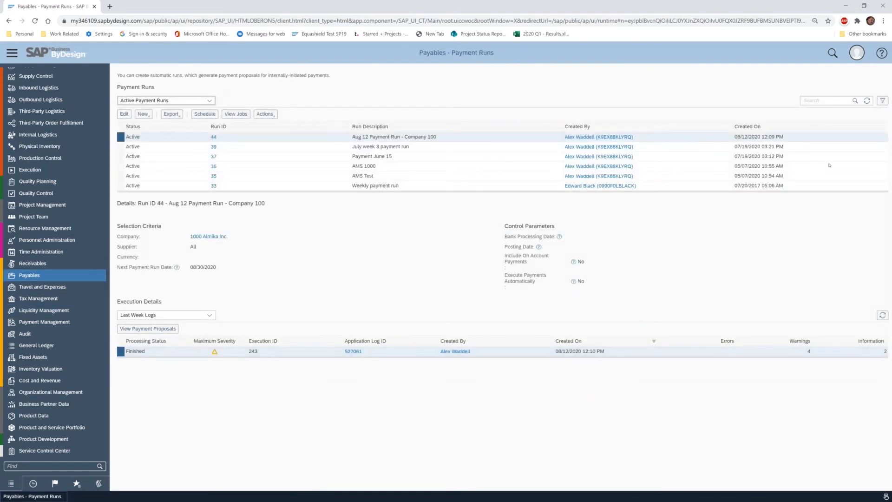
{"action": "left_click", "coordinate": [137, 331]}
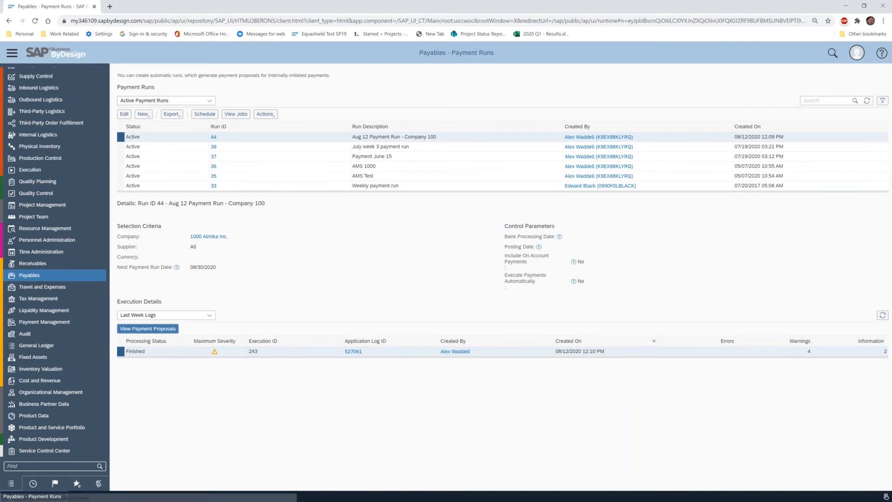
{"action": "left_click", "coordinate": [42, 93]}
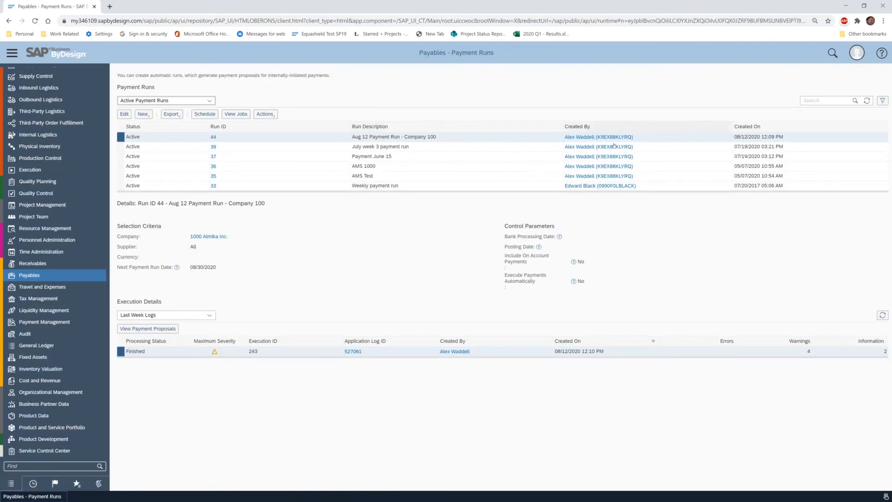
Set the Aug 12 payment run to obsolete and refresh the active payment runs
{"action": "left_click", "coordinate": [265, 114]}
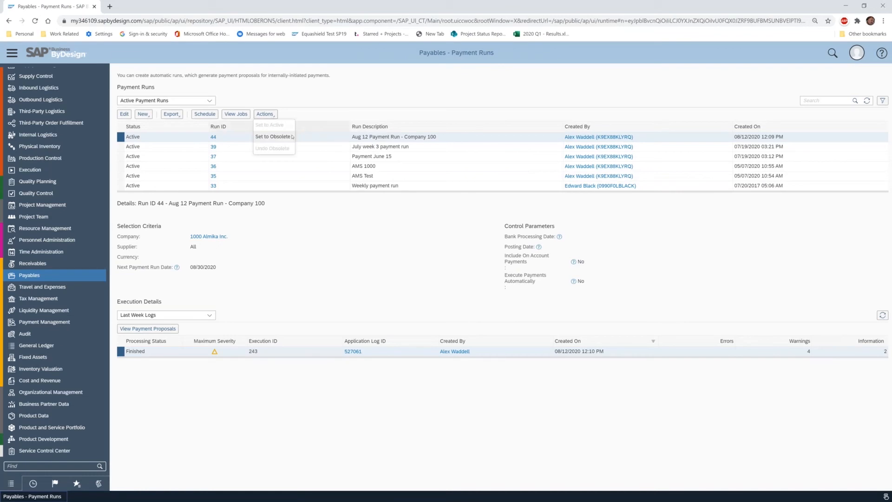
{"action": "left_click", "coordinate": [279, 137]}
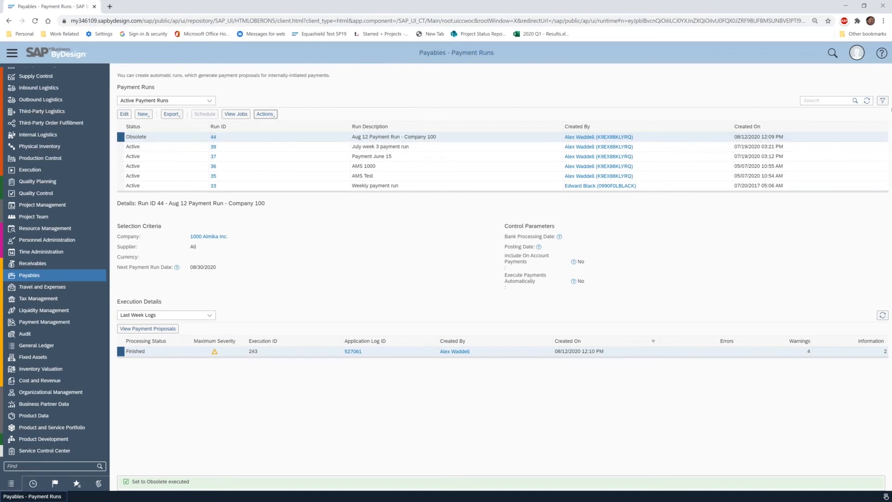
{"action": "left_click", "coordinate": [867, 101]}
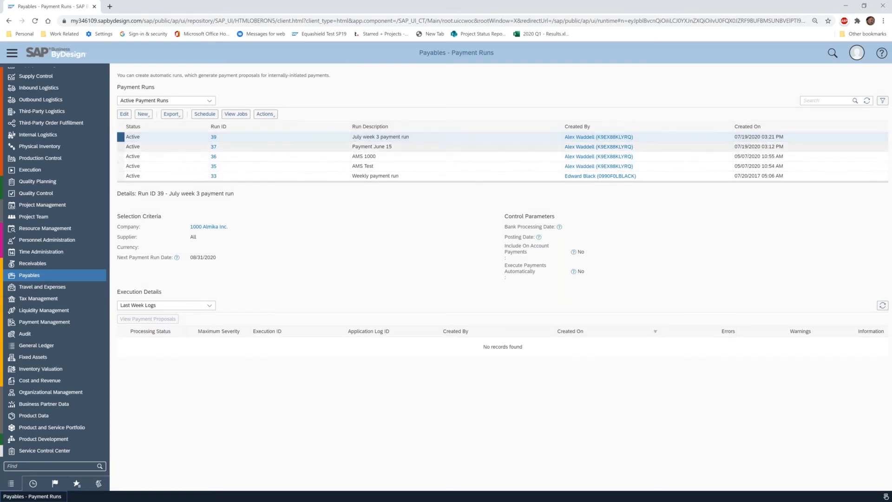
Look through the obsolete payment runs and return to the active payment runs
{"action": "left_click", "coordinate": [272, 116]}
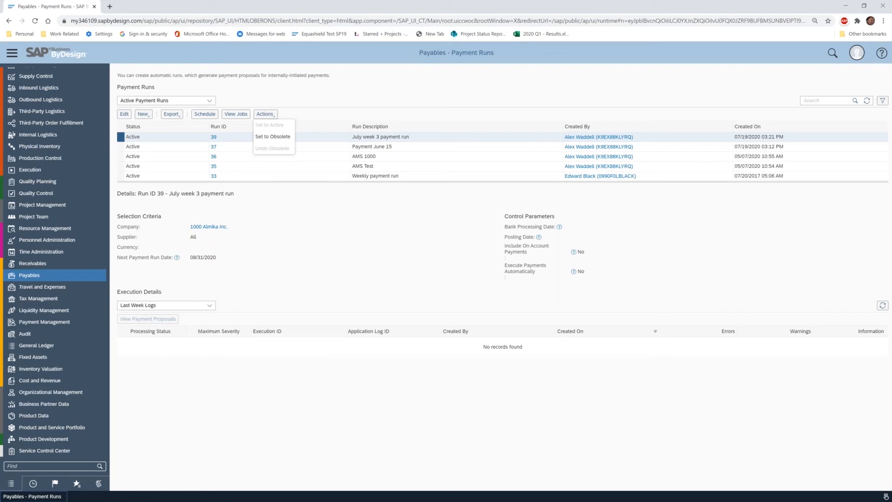
{"action": "left_click", "coordinate": [209, 101]}
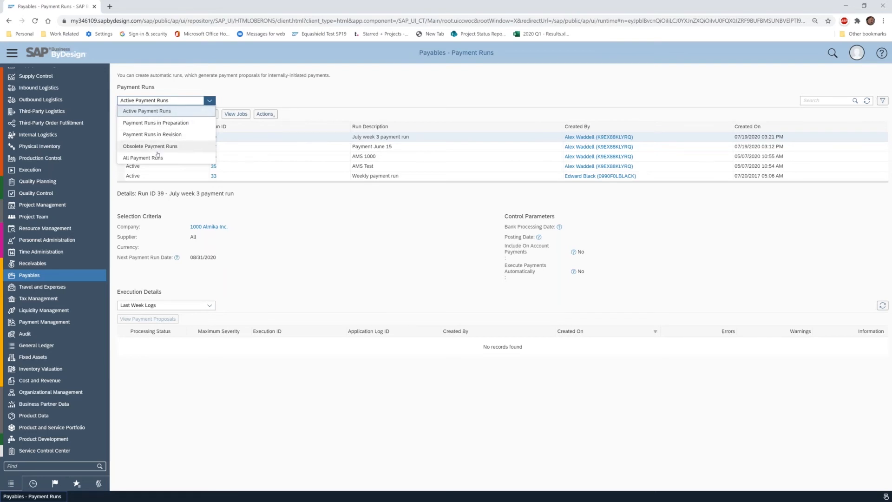
{"action": "left_click", "coordinate": [173, 147]}
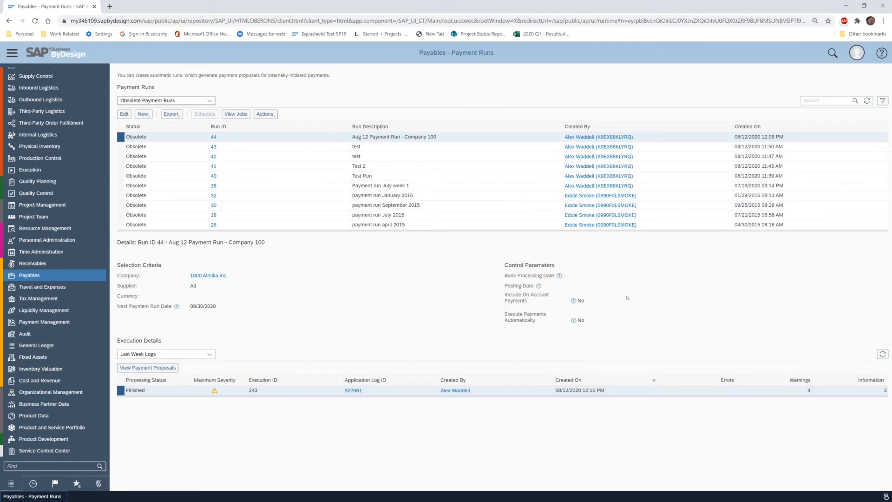
{"action": "left_click", "coordinate": [210, 101]}
{"action": "left_click", "coordinate": [147, 111]}
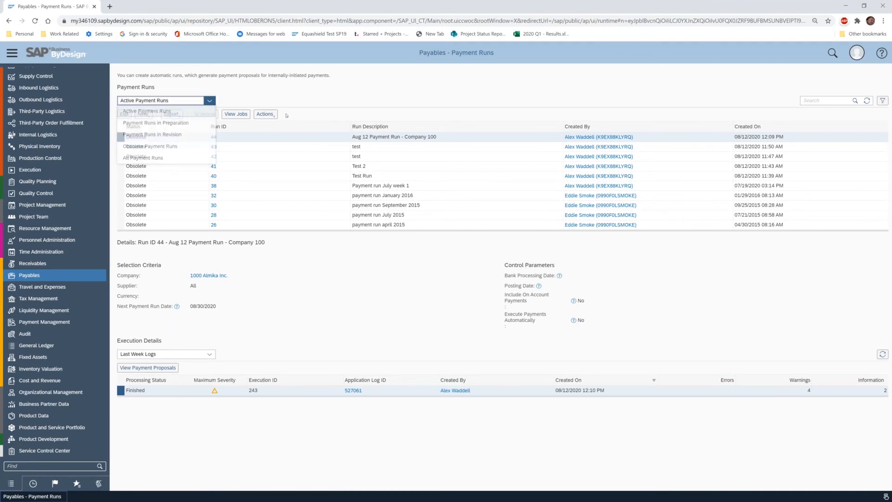
Create a payment run for company 1000 described as Aug 8 Company 1000, with next payment run date 08/30/2020
{"action": "left_click", "coordinate": [143, 113]}
{"action": "left_click", "coordinate": [156, 126]}
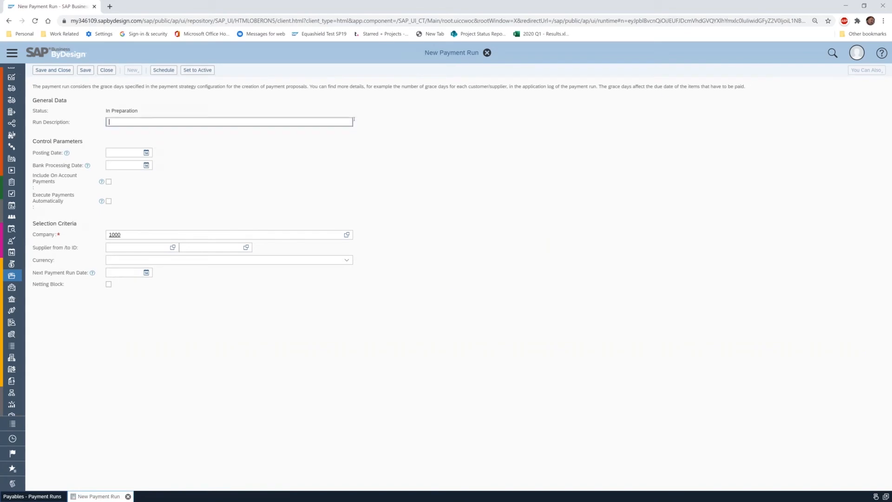
{"action": "type", "text": "Aug 8"}
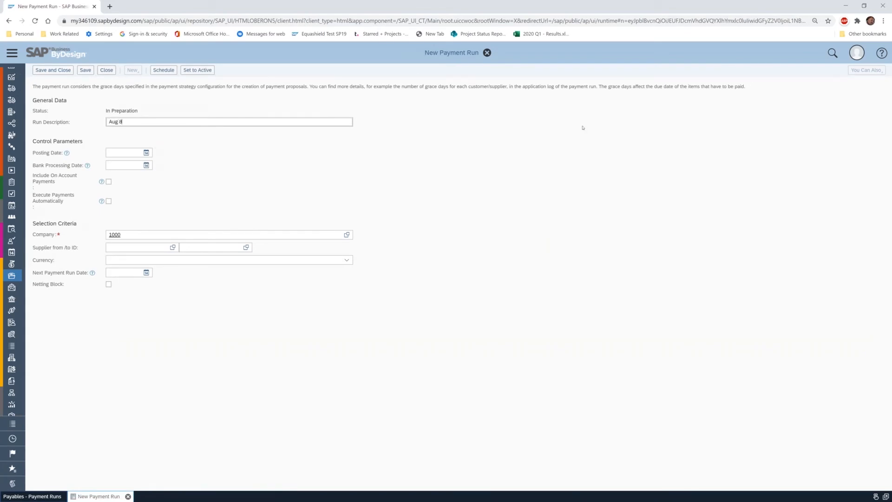
{"action": "type", "text": " Company 1000"}
{"action": "left_click", "coordinate": [114, 272]}
{"action": "type", "text": "08/30"}
{"action": "key", "text": "Tab"}
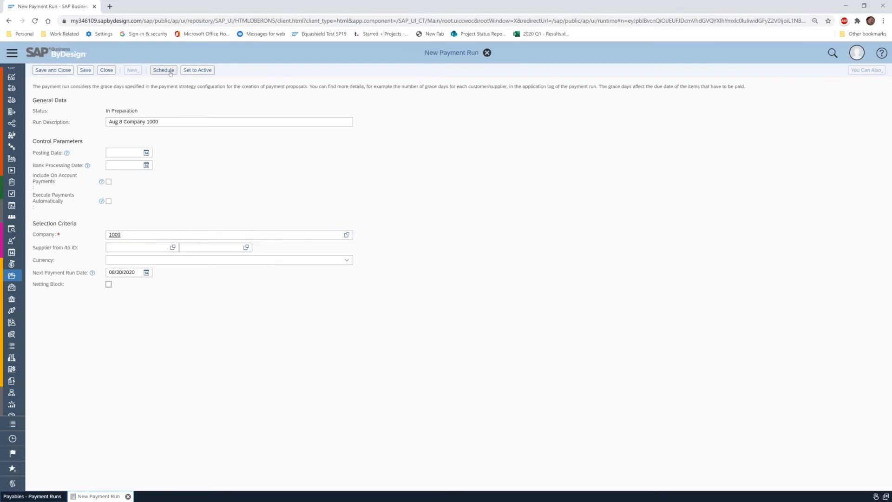
Set the new Aug 8 payment run to active and schedule it, returning to the payment runs
{"action": "left_click", "coordinate": [197, 71]}
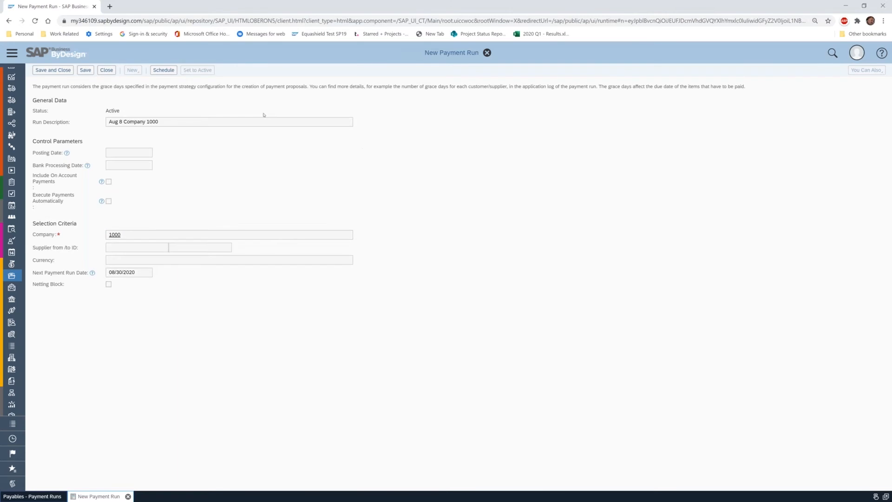
{"action": "left_click", "coordinate": [164, 70]}
{"action": "left_click", "coordinate": [52, 81]}
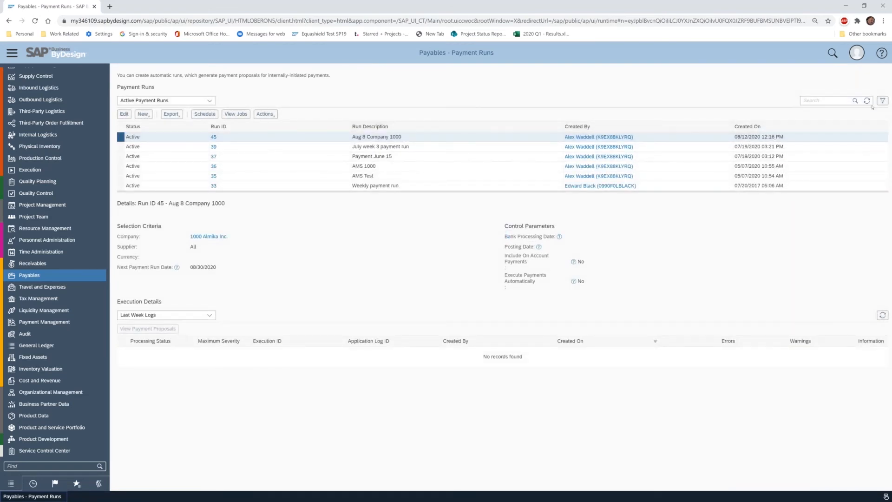
Refresh the payment runs and the Aug 8 run's execution details until it is finished, and open its payment proposals
{"action": "left_click", "coordinate": [867, 101]}
{"action": "left_click", "coordinate": [867, 101]}
{"action": "left_click", "coordinate": [867, 101]}
{"action": "left_click", "coordinate": [867, 101]}
{"action": "left_click", "coordinate": [867, 101]}
{"action": "left_click", "coordinate": [868, 101]}
{"action": "left_click", "coordinate": [869, 101]}
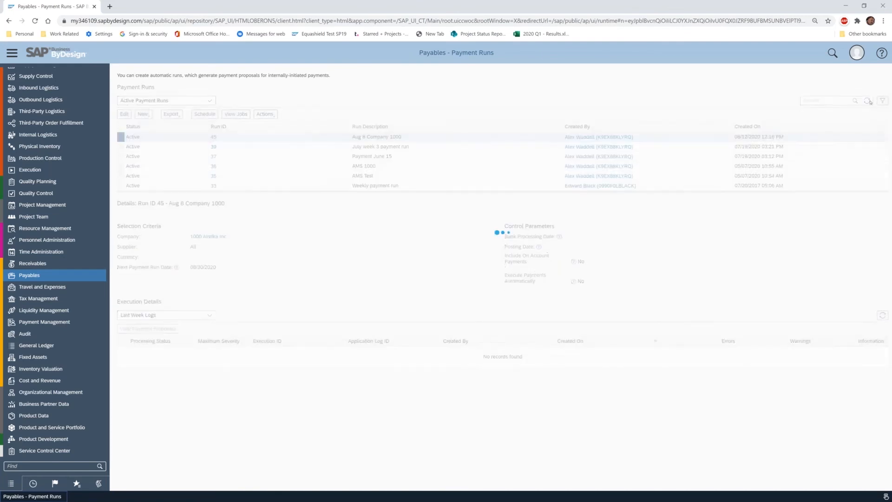
{"action": "left_click", "coordinate": [868, 102]}
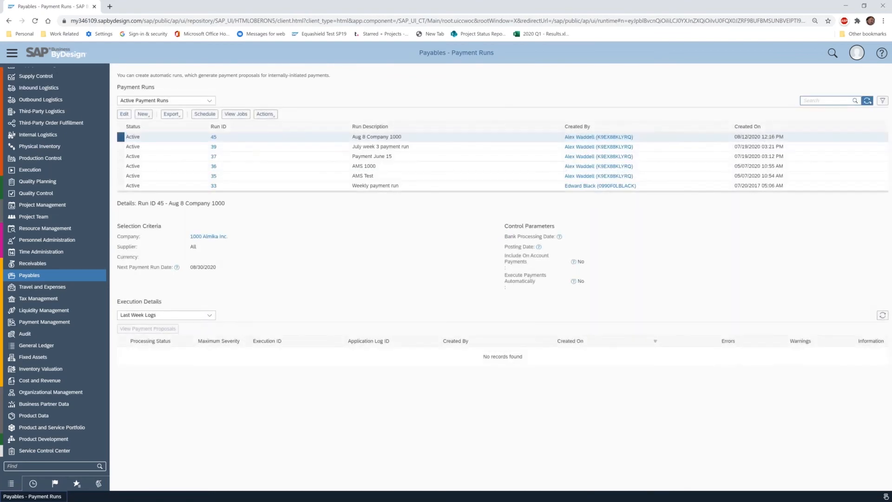
{"action": "left_click", "coordinate": [868, 101]}
{"action": "left_click", "coordinate": [867, 101]}
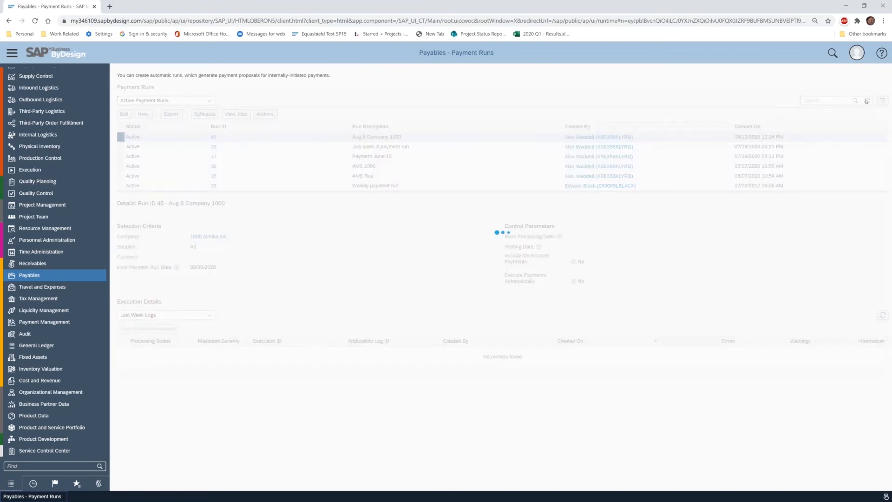
{"action": "left_click", "coordinate": [883, 316]}
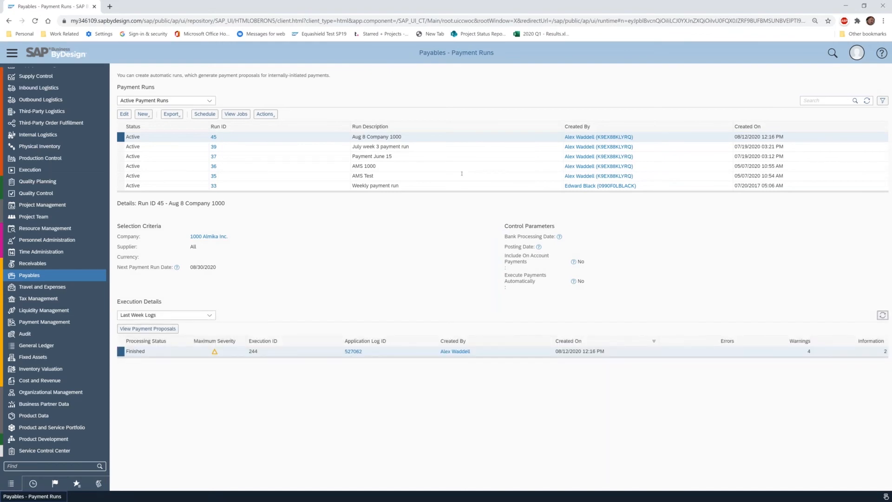
{"action": "left_click", "coordinate": [148, 328]}
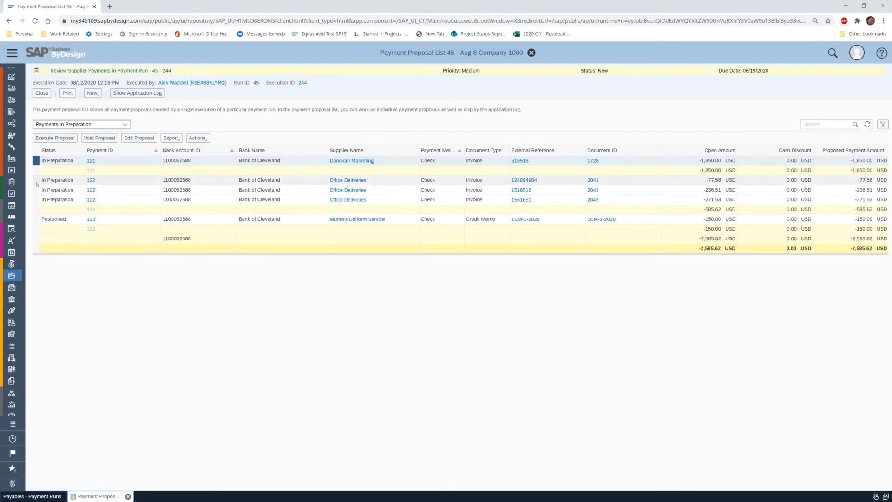
Unmatch invoice 2043 from Office Deliveries payment 122, saving and closing the payment, and refresh the proposal list
{"action": "left_click", "coordinate": [68, 176]}
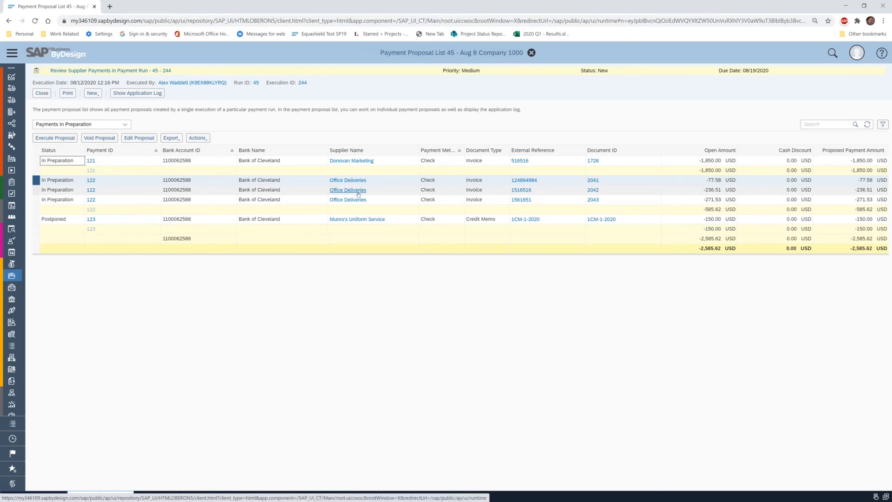
{"action": "left_click", "coordinate": [139, 138]}
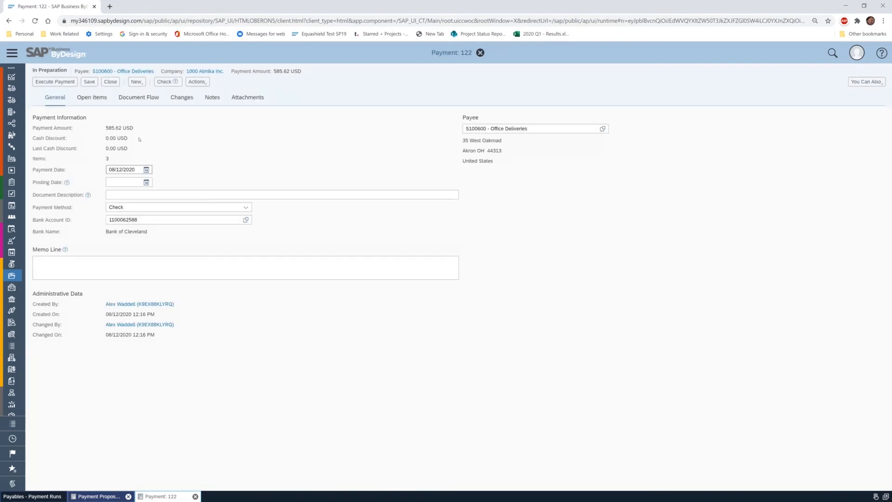
{"action": "left_click", "coordinate": [87, 98]}
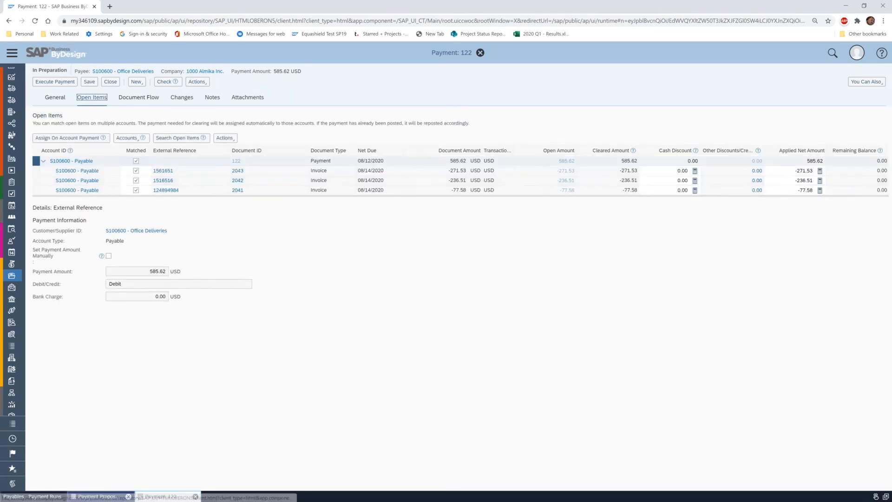
{"action": "left_click", "coordinate": [137, 171]}
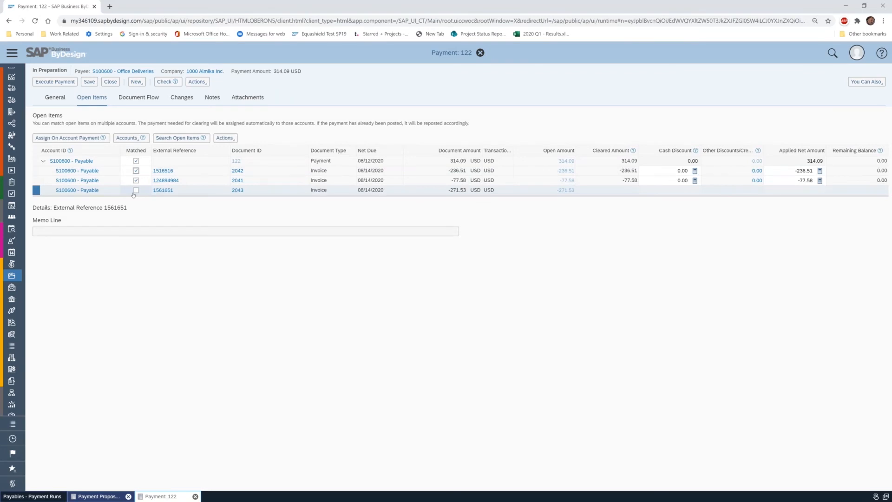
{"action": "left_click", "coordinate": [89, 82]}
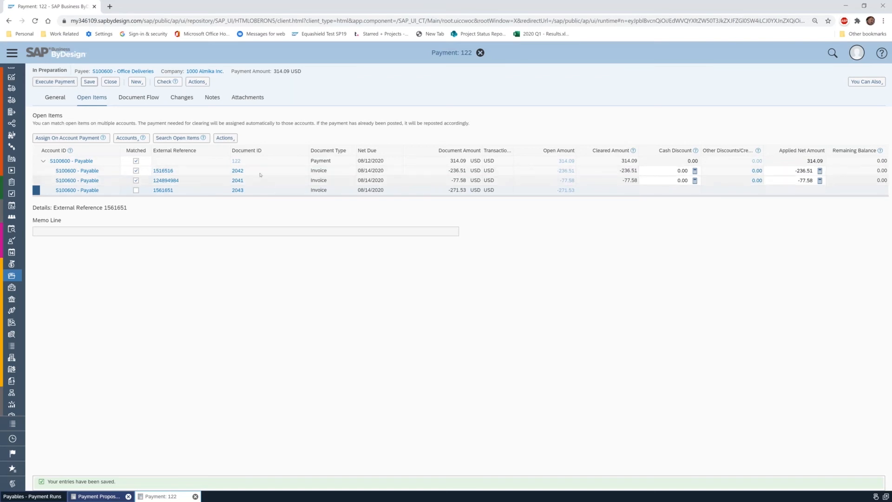
{"action": "left_click", "coordinate": [111, 82]}
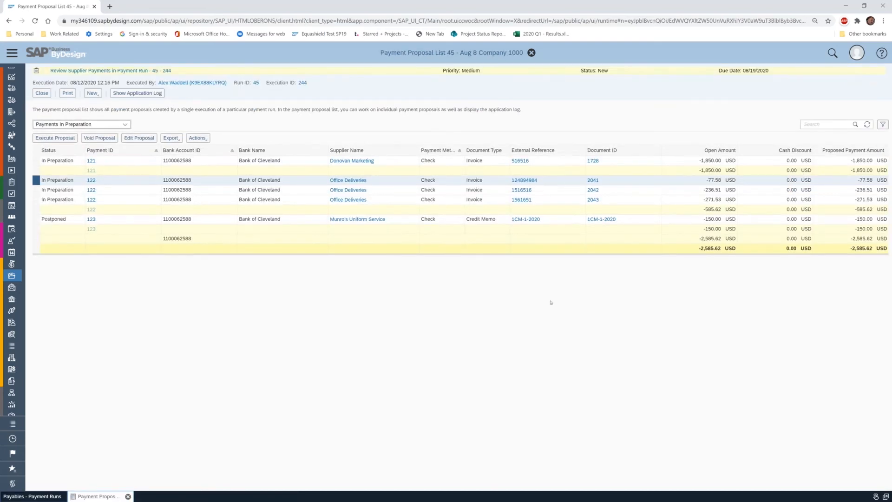
{"action": "left_click", "coordinate": [868, 124]}
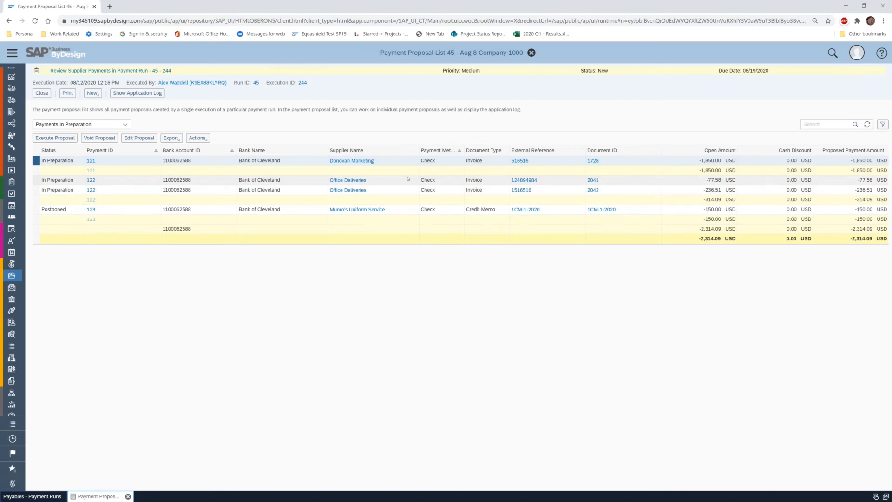
Check the payment method options of Donovan Marketing payment 121 and close the payment
{"action": "left_click", "coordinate": [140, 138]}
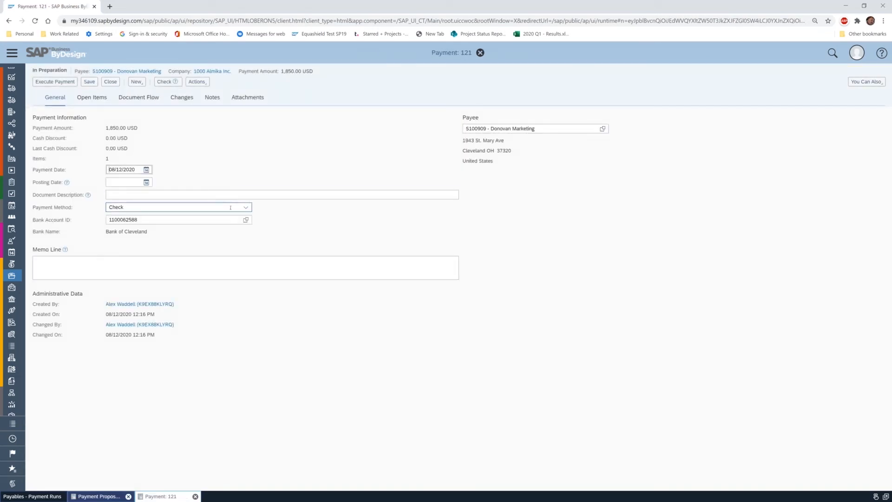
{"action": "left_click", "coordinate": [245, 208]}
{"action": "left_click", "coordinate": [245, 210]}
{"action": "left_click", "coordinate": [110, 82]}
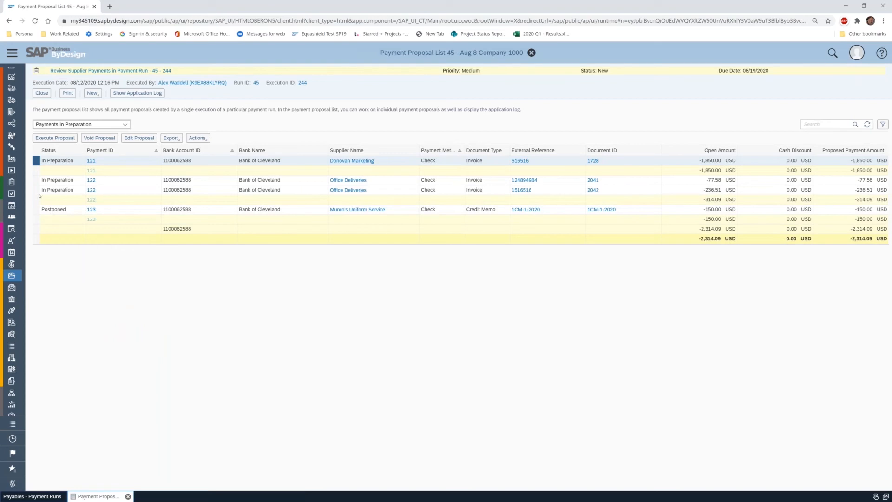
Try to execute payment proposals 121 through 123 together, and again with only payments 121 and 122
{"action": "left_click", "coordinate": [37, 209], "text": "shift"}
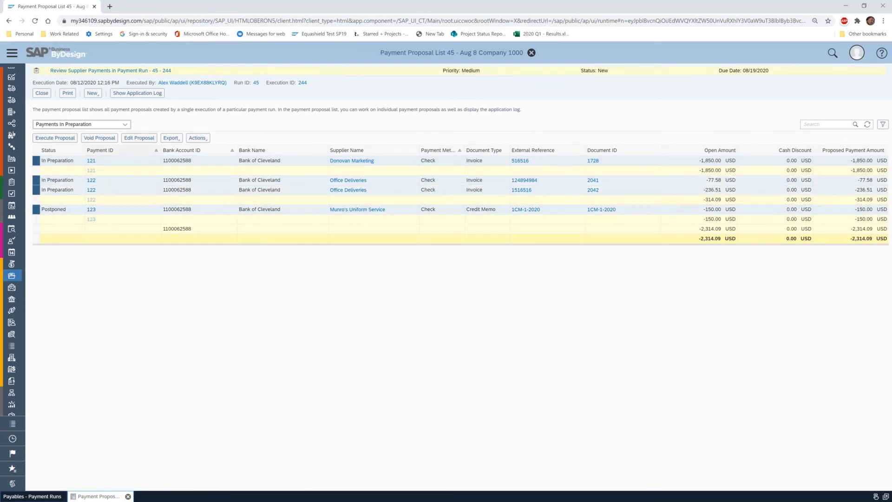
{"action": "left_click", "coordinate": [64, 140]}
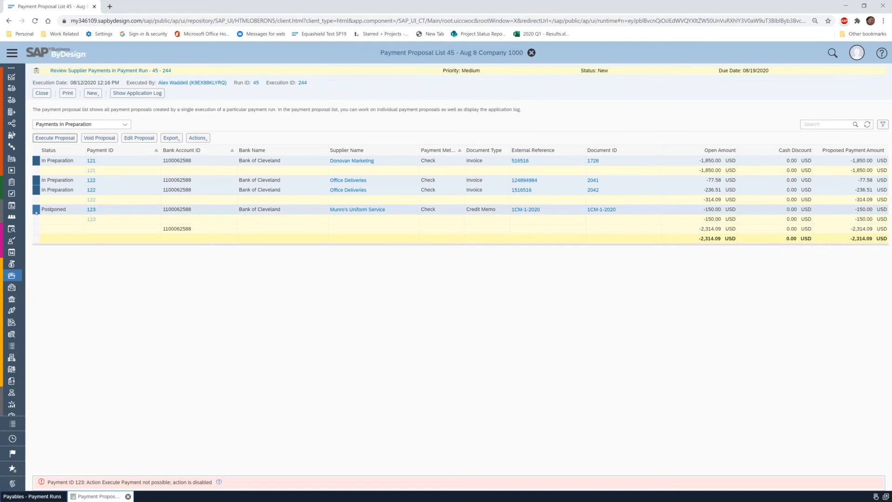
{"action": "left_click", "coordinate": [36, 210]}
{"action": "left_click", "coordinate": [36, 161]}
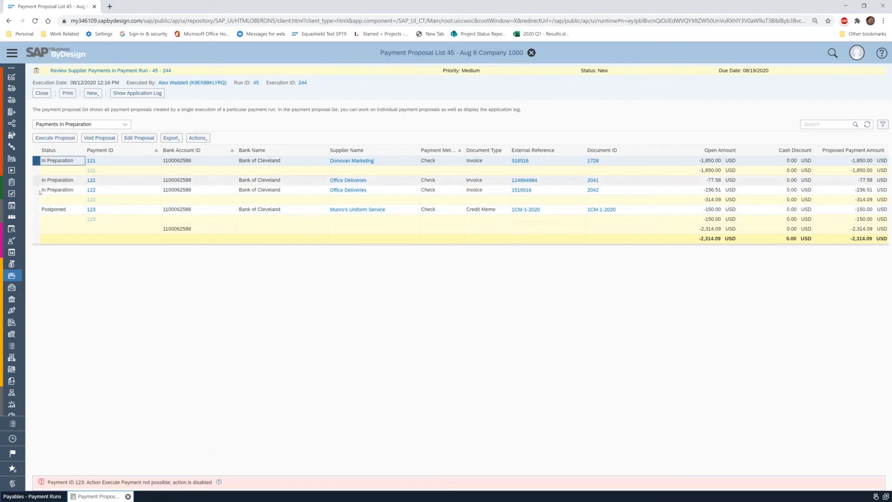
{"action": "left_click", "coordinate": [36, 191], "text": "ctrl"}
{"action": "left_click", "coordinate": [55, 138]}
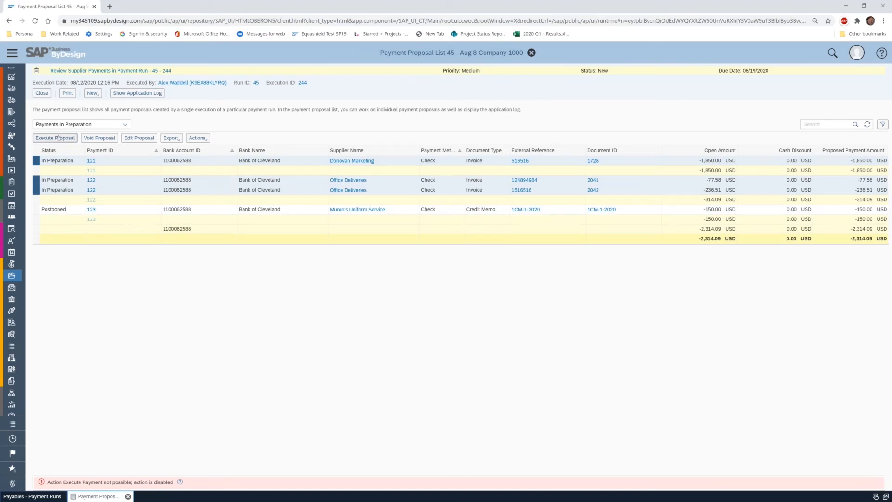
{"action": "left_click", "coordinate": [867, 124]}
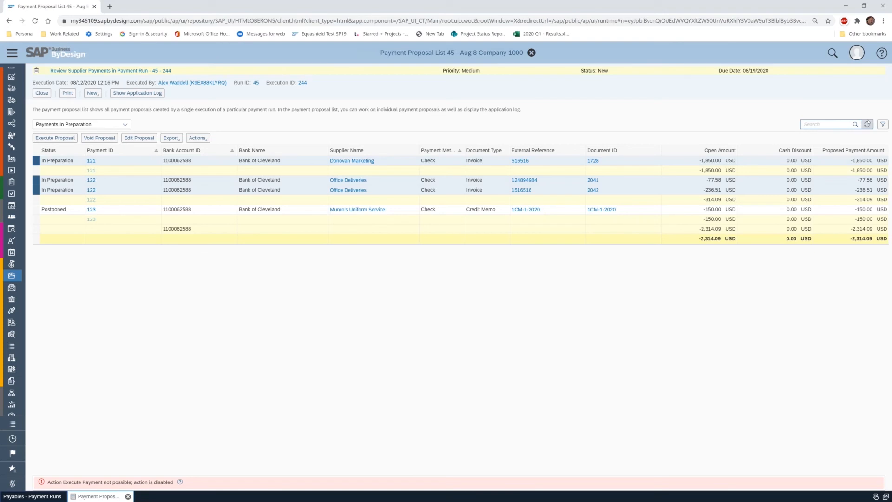
{"action": "left_click", "coordinate": [35, 190]}
{"action": "left_click", "coordinate": [55, 138]}
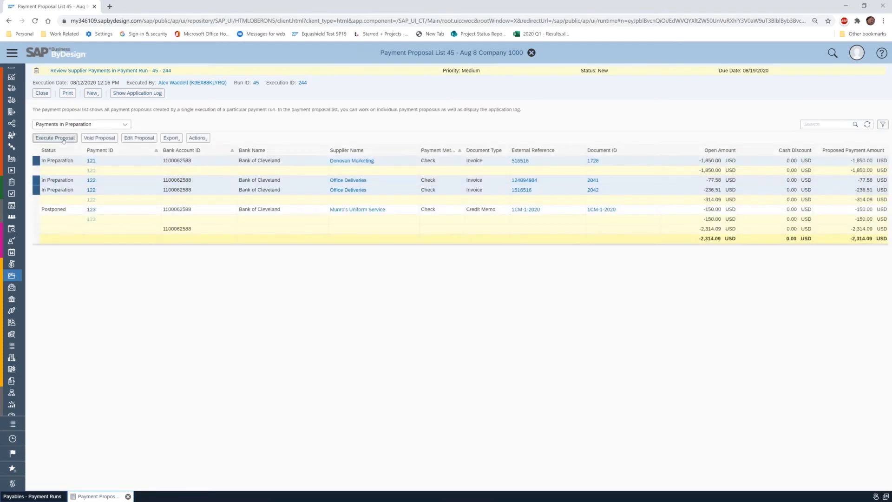
Try to execute the payment proposals for payments 121 and 122 one at a time
{"action": "left_click", "coordinate": [35, 163]}
{"action": "left_click", "coordinate": [867, 124]}
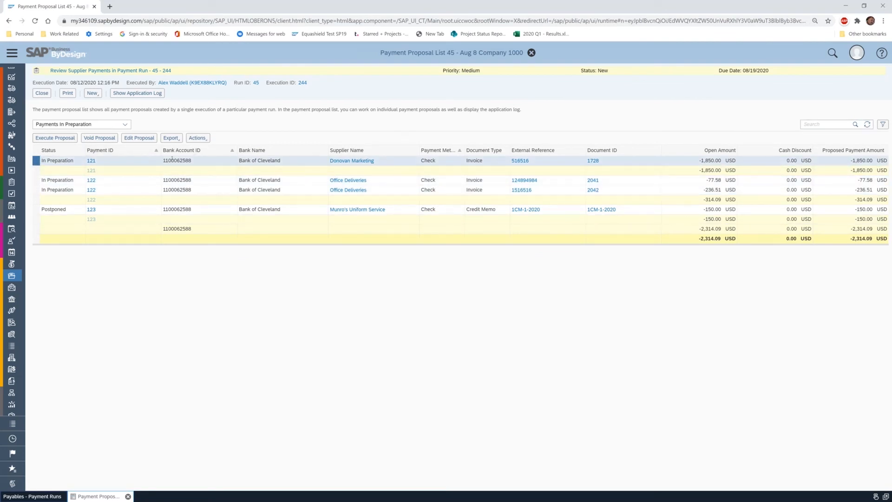
{"action": "left_click", "coordinate": [55, 137]}
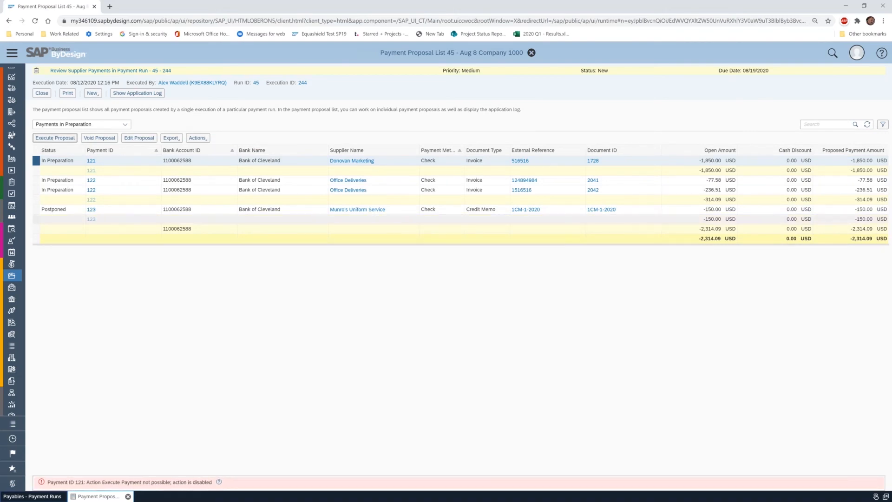
{"action": "left_click", "coordinate": [36, 181]}
{"action": "left_click", "coordinate": [62, 140]}
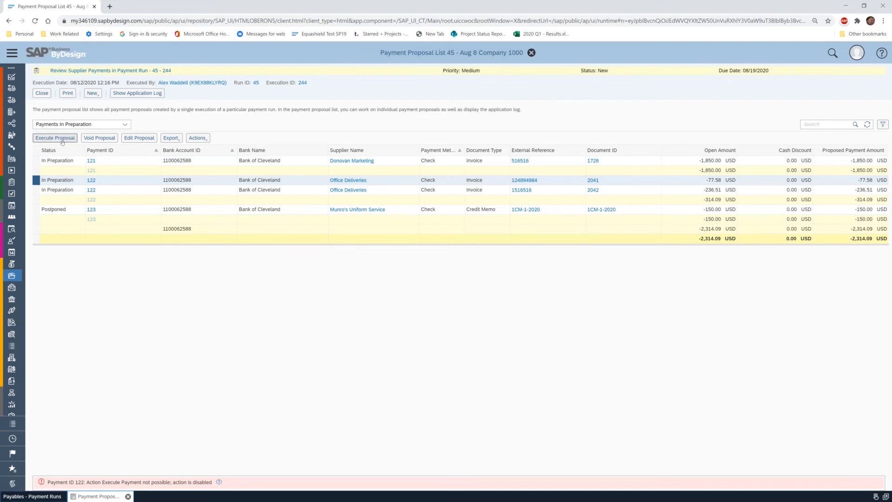
Reopen the payment proposal list of run 45 and execute the proposals for payments 121 and 122 individually
{"action": "left_click", "coordinate": [42, 94]}
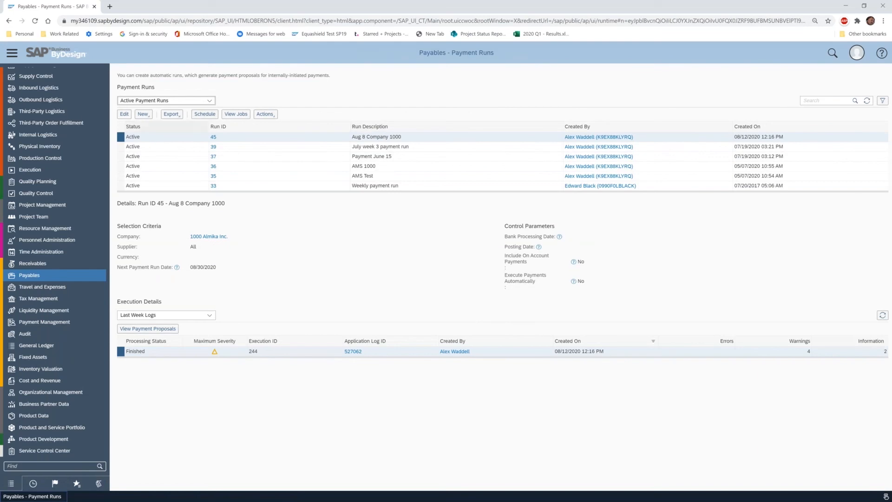
{"action": "left_click", "coordinate": [139, 328]}
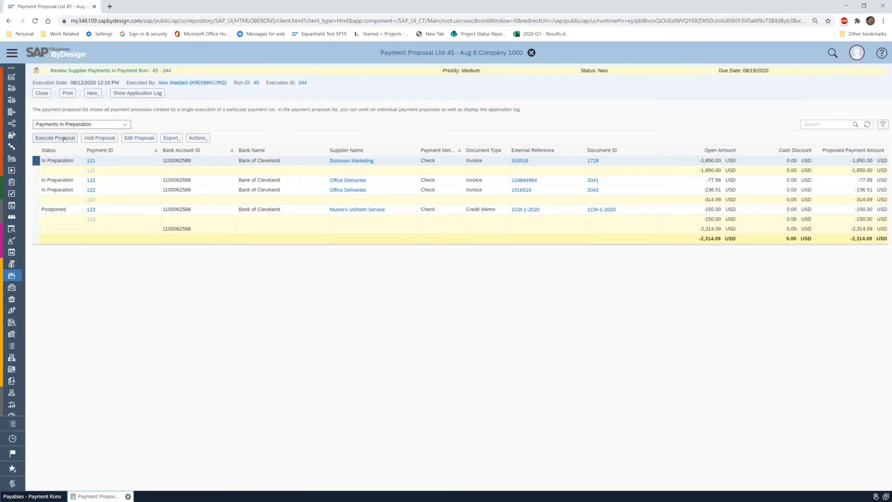
{"action": "left_click", "coordinate": [63, 139]}
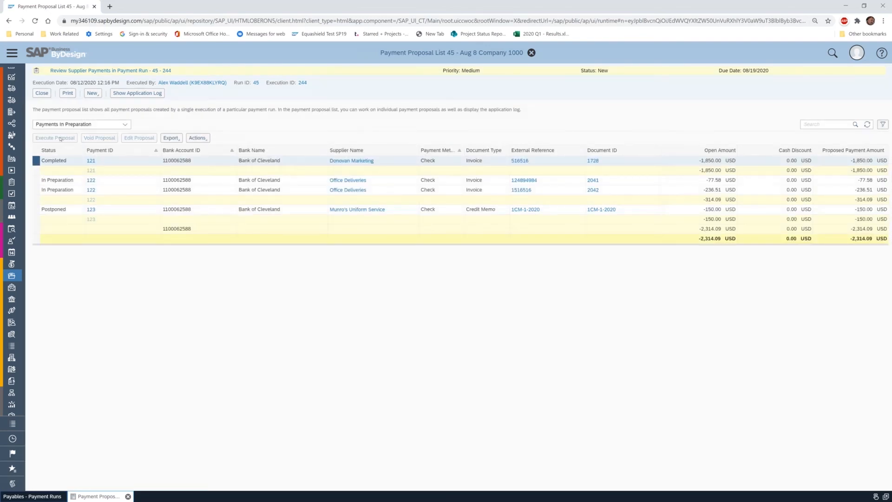
{"action": "left_click", "coordinate": [37, 182]}
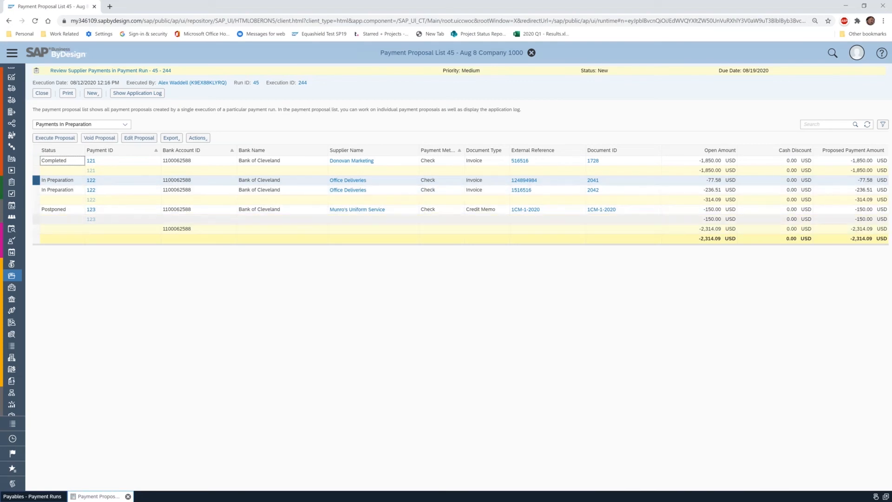
{"action": "left_click", "coordinate": [54, 139]}
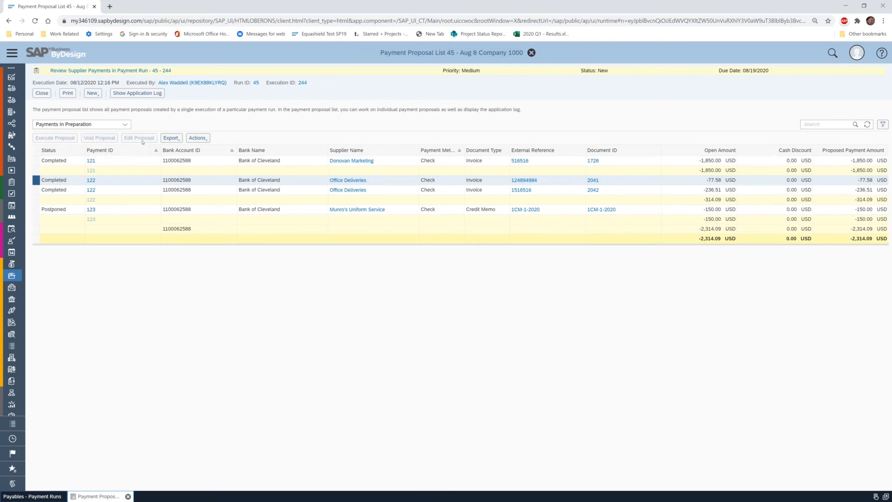
Refresh the proposal list, review the completed payment proposals, and close the list
{"action": "left_click", "coordinate": [867, 124]}
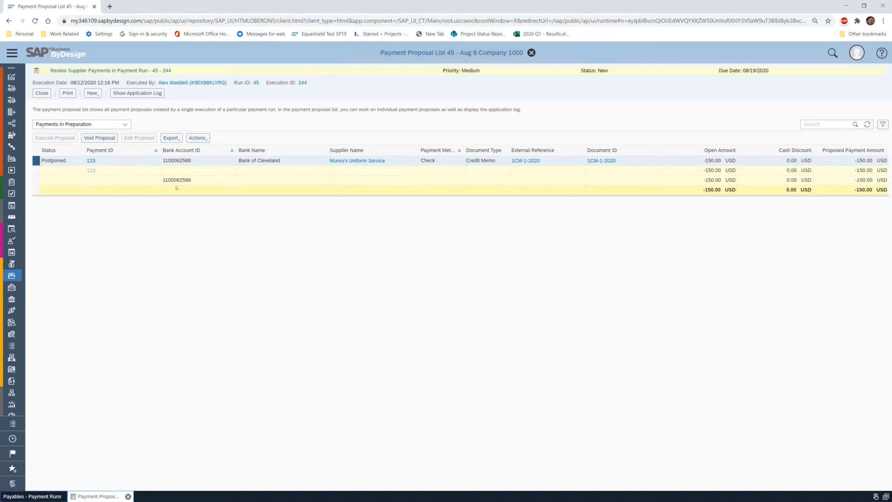
{"action": "left_click", "coordinate": [125, 124]}
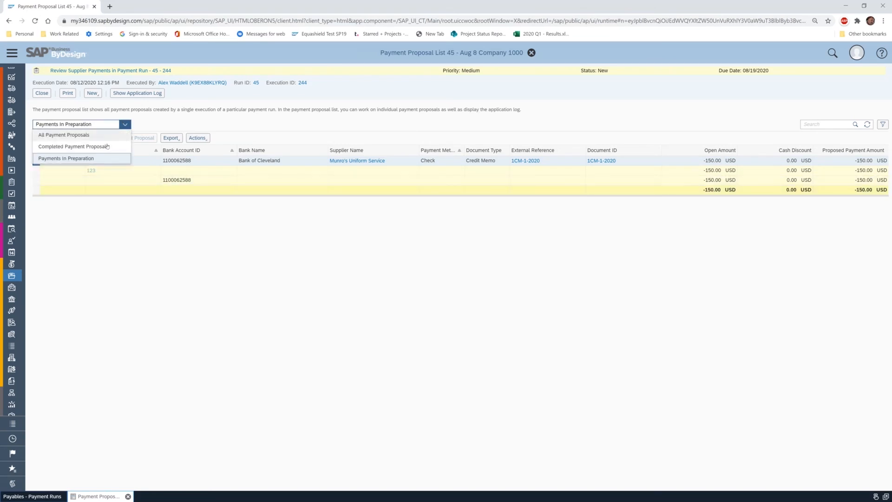
{"action": "left_click", "coordinate": [70, 146]}
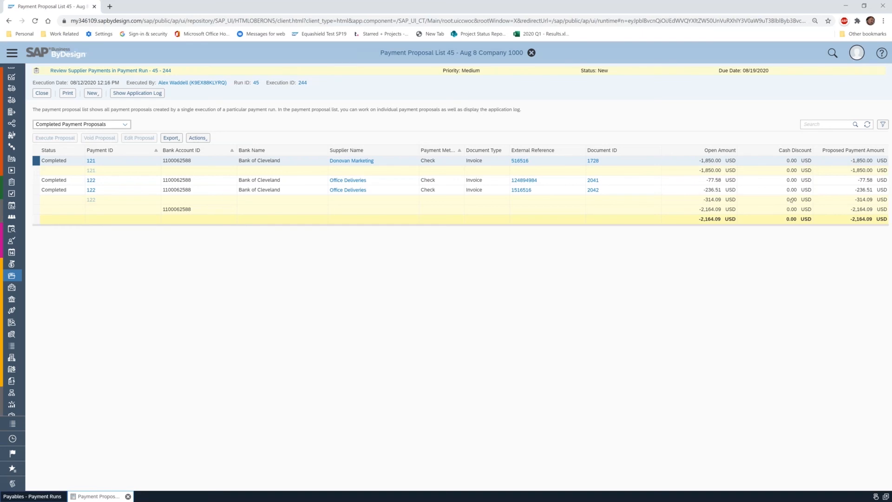
{"action": "left_click", "coordinate": [868, 124]}
{"action": "left_click", "coordinate": [42, 93]}
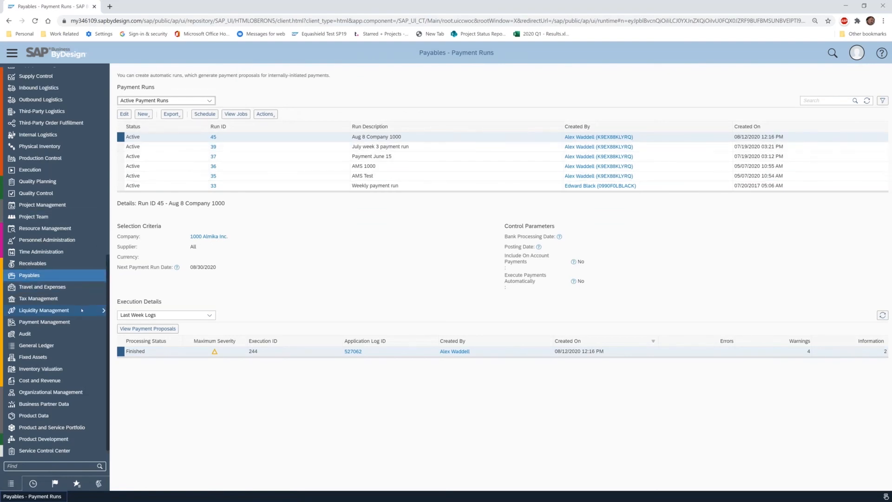
Open the Payment Monitor in Payment Management and review the actions available for check payment 122
{"action": "mouse_move", "coordinate": [82, 321]}
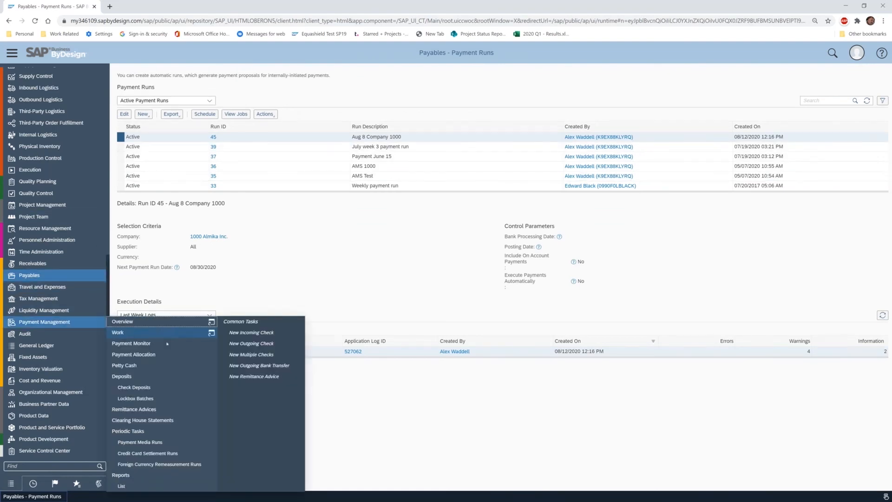
{"action": "left_click", "coordinate": [174, 344]}
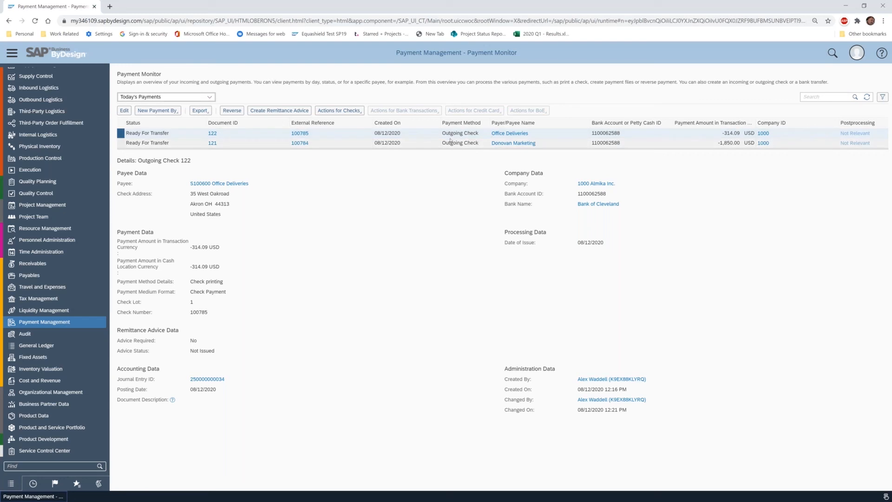
{"action": "left_click", "coordinate": [362, 112]}
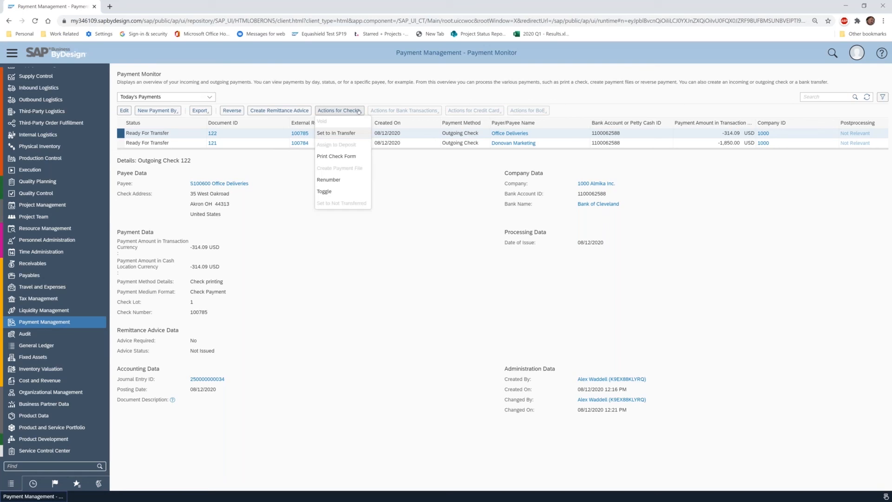
{"action": "left_click", "coordinate": [369, 98]}
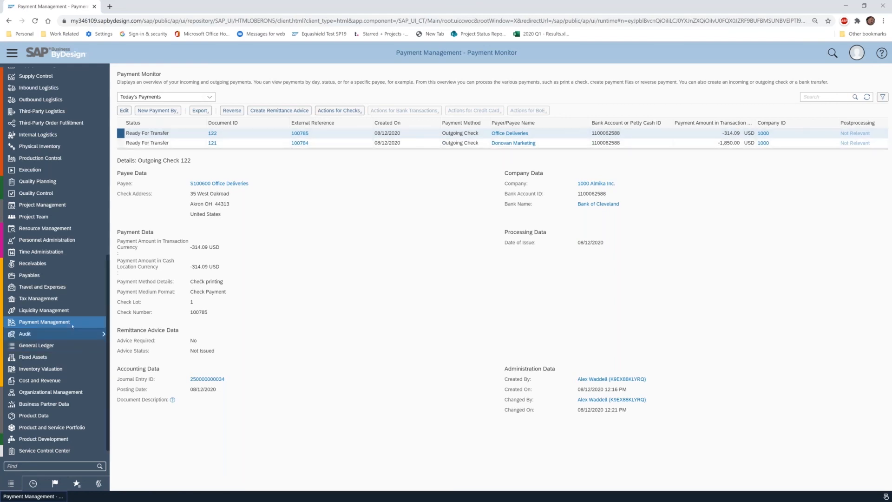
{"action": "left_click", "coordinate": [93, 322]}
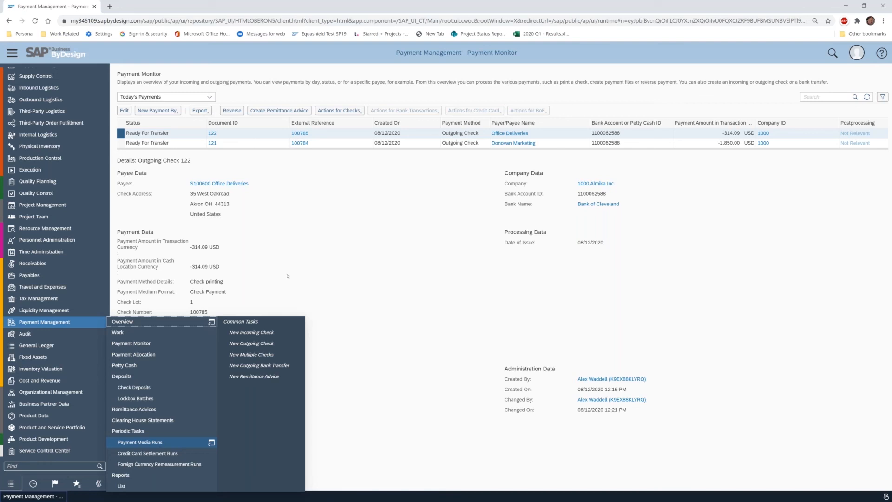
{"action": "left_click", "coordinate": [288, 158]}
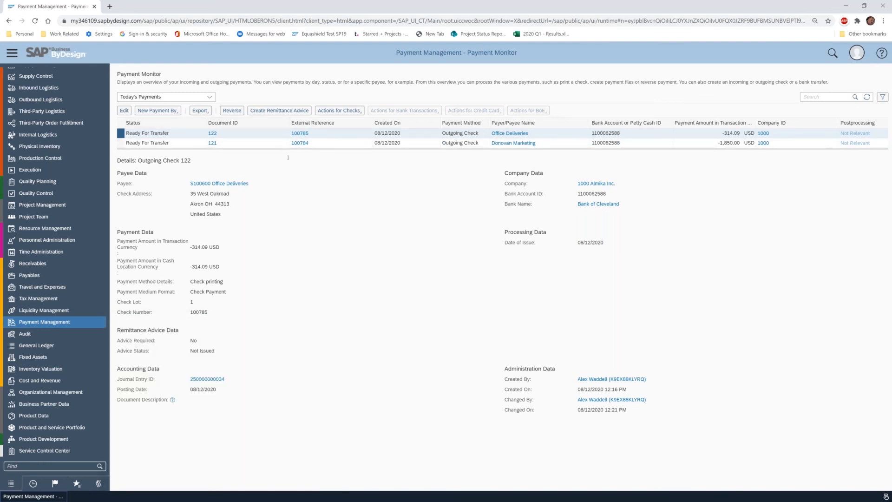
Print the check forms for payments 121 and 122 together
{"action": "left_click", "coordinate": [122, 144], "text": "ctrl"}
{"action": "left_click", "coordinate": [359, 112]}
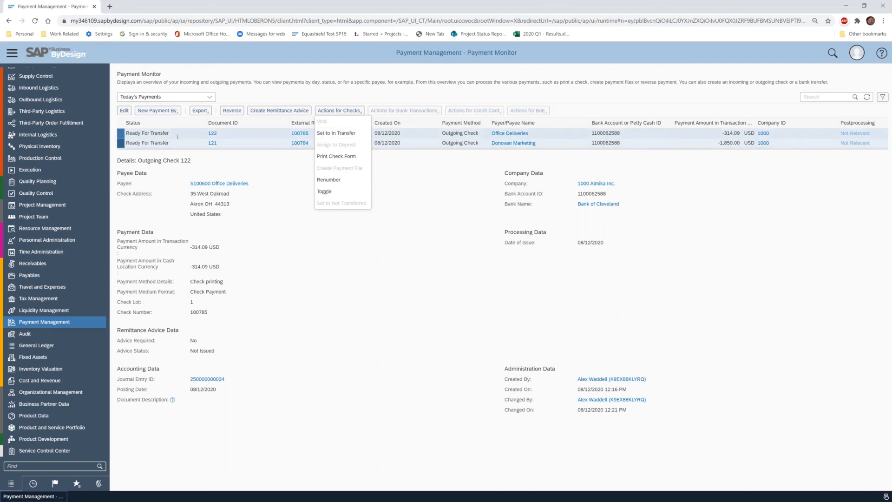
{"action": "left_click", "coordinate": [356, 157]}
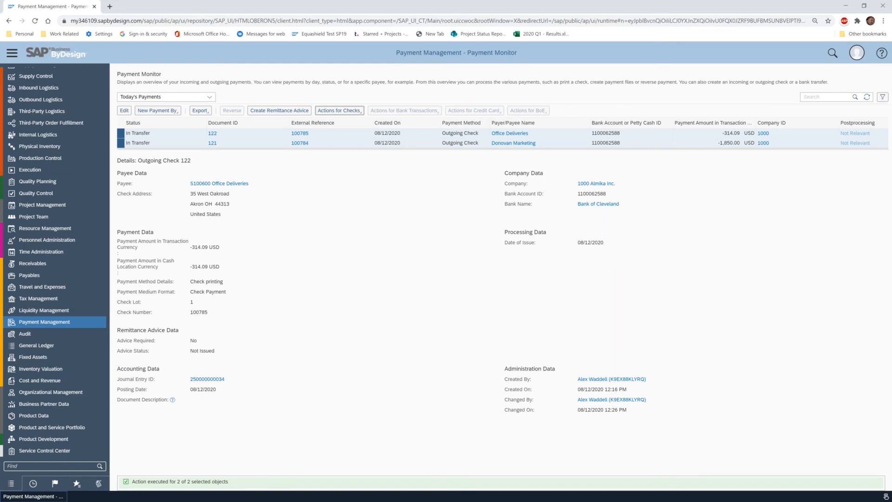
Open the manual print tasks and view the PDF of Outgoing Check 100784, closing it after review
{"action": "scroll", "coordinate": [50, 156], "scroll_direction": "up", "scroll_amount": 5}
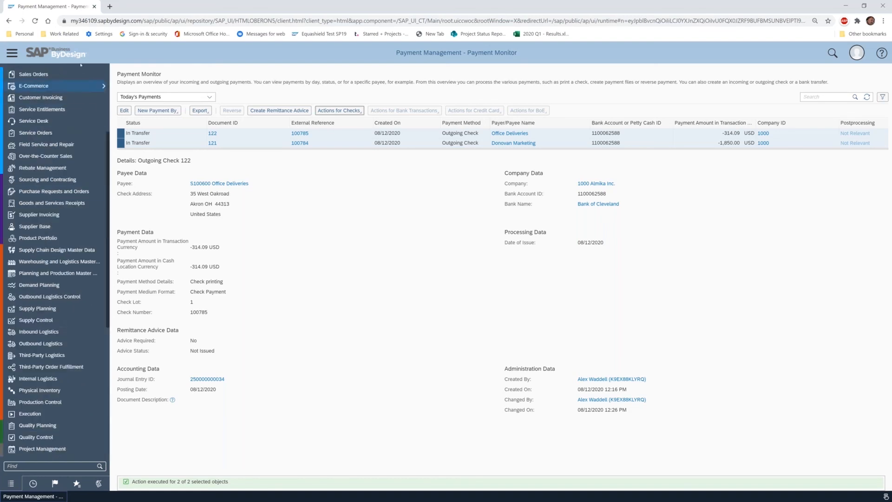
{"action": "scroll", "coordinate": [50, 157], "scroll_direction": "up", "scroll_amount": 3}
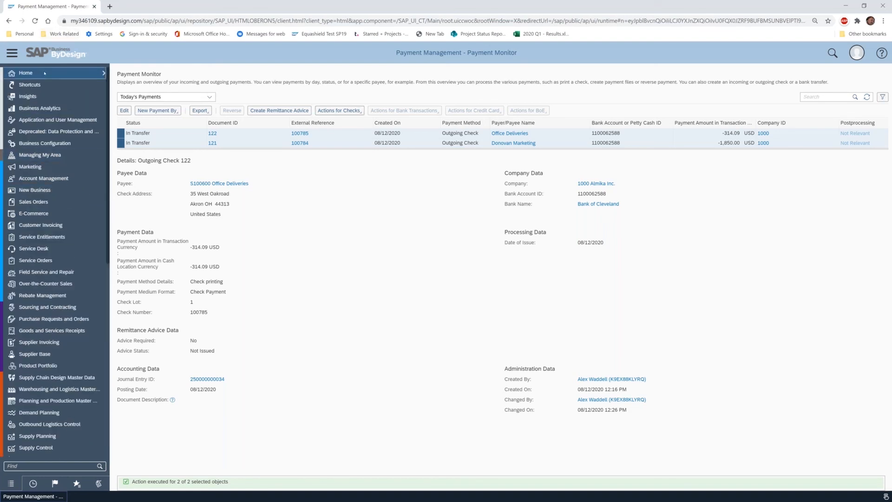
{"action": "mouse_move", "coordinate": [46, 73]}
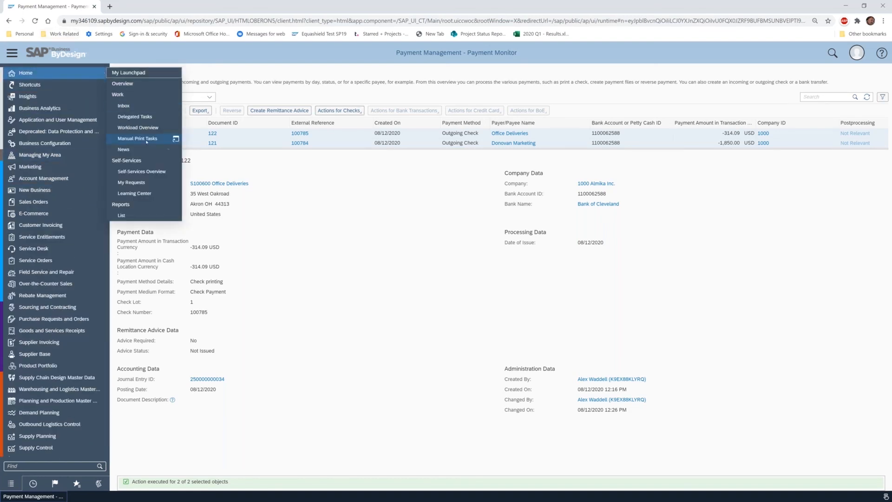
{"action": "left_click", "coordinate": [146, 139]}
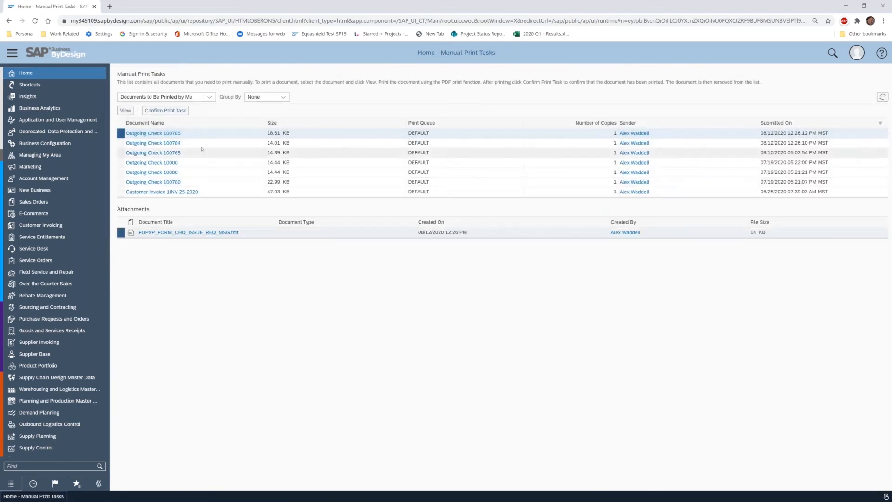
{"action": "left_click", "coordinate": [120, 145]}
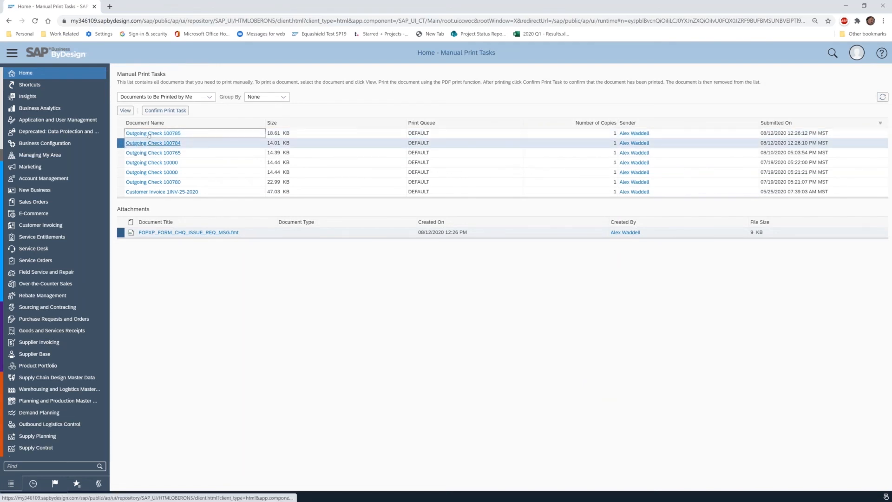
{"action": "left_click", "coordinate": [124, 113]}
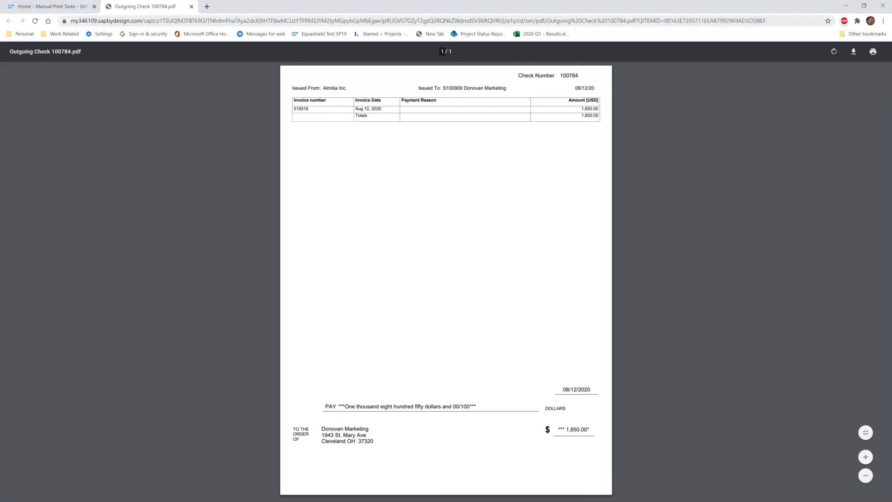
{"action": "left_click", "coordinate": [191, 6]}
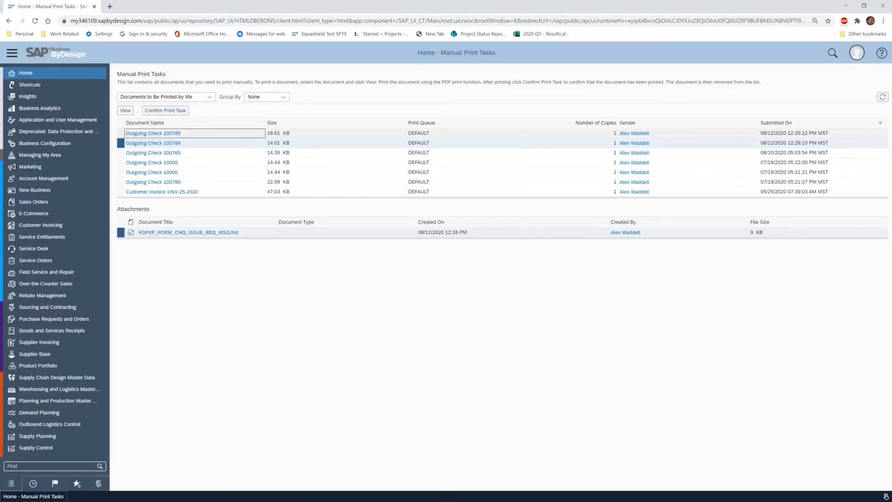
{"action": "left_click", "coordinate": [177, 136]}
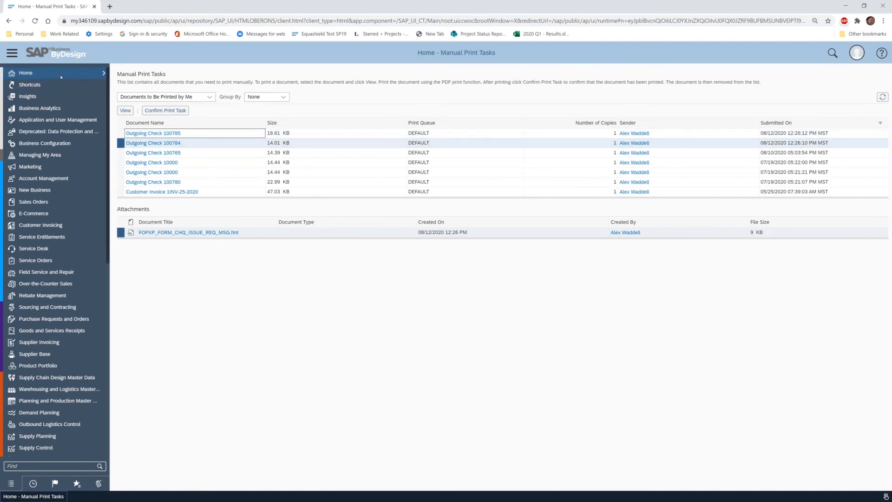
Return to the Payment Monitor in Payment Management
{"action": "mouse_move", "coordinate": [98, 73]}
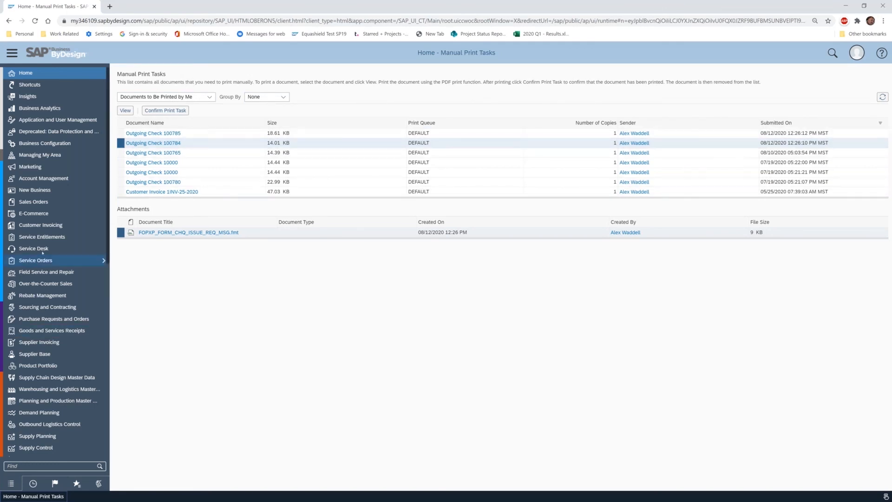
{"action": "scroll", "coordinate": [39, 249], "scroll_direction": "down", "scroll_amount": 8}
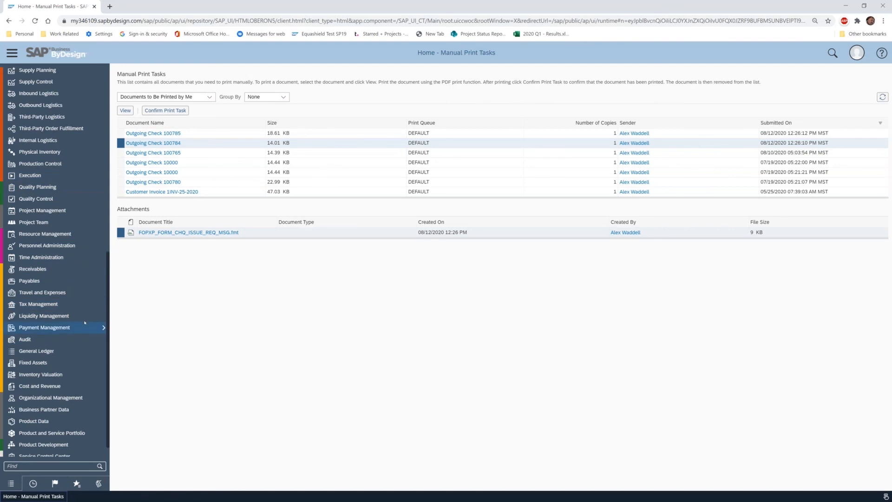
{"action": "mouse_move", "coordinate": [80, 329]}
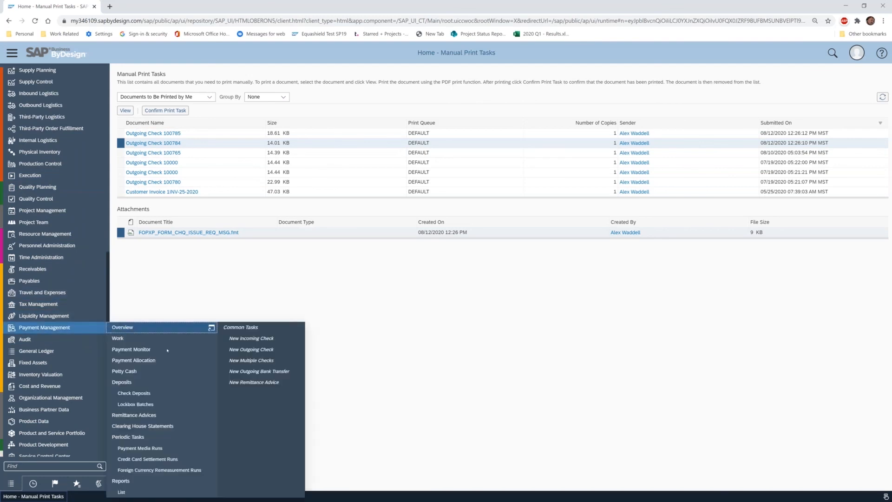
{"action": "left_click", "coordinate": [160, 350]}
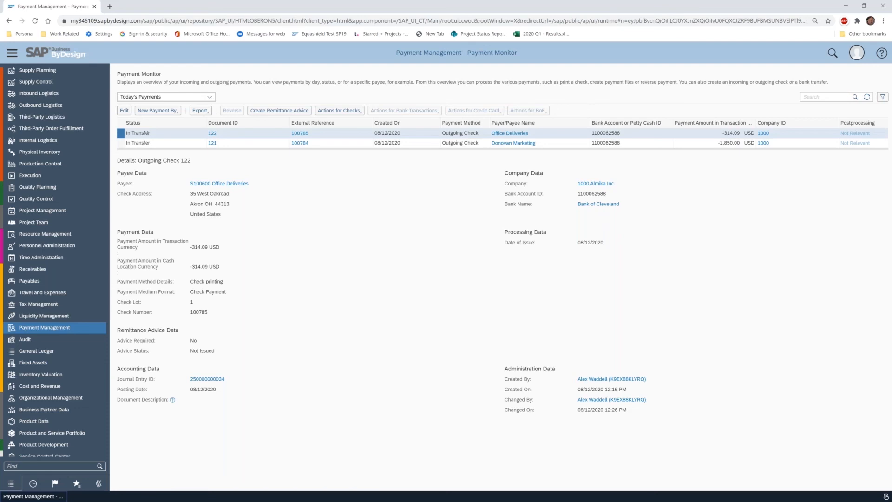
Review the confirmed payments, the payments in preparation and the payments in approval in turn
{"action": "left_click", "coordinate": [209, 97]}
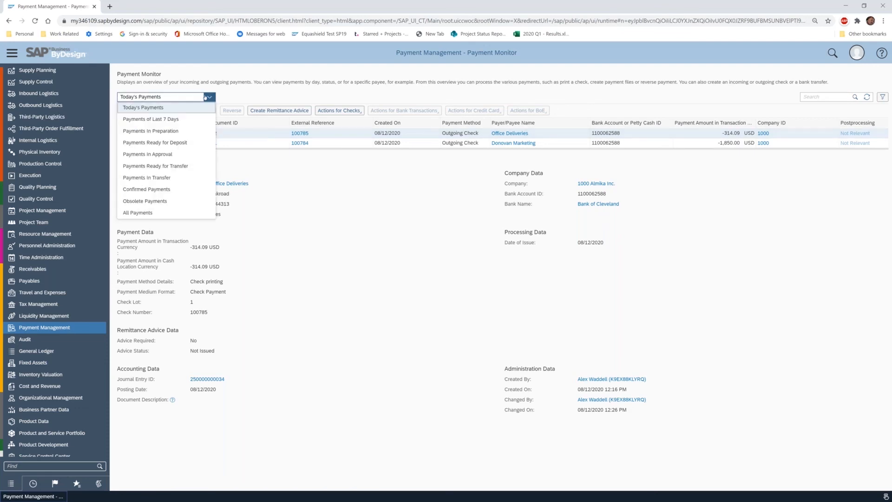
{"action": "left_click", "coordinate": [167, 191]}
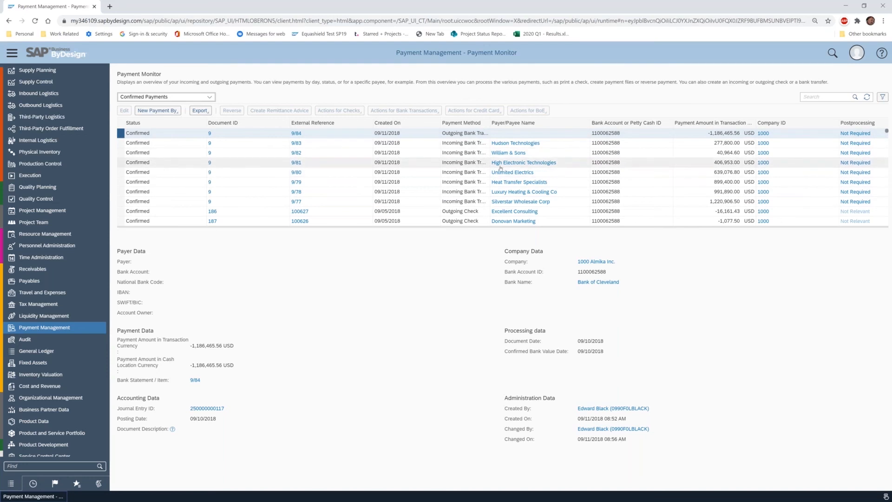
{"action": "left_click", "coordinate": [207, 101]}
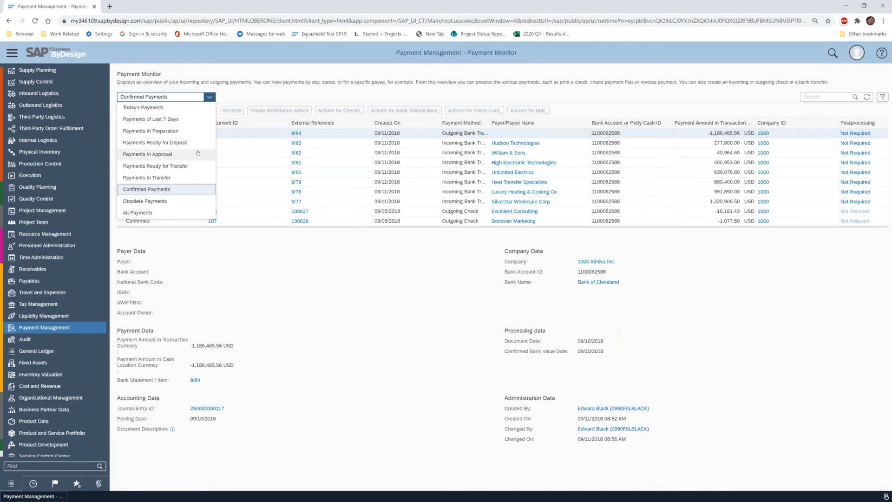
{"action": "left_click", "coordinate": [189, 131]}
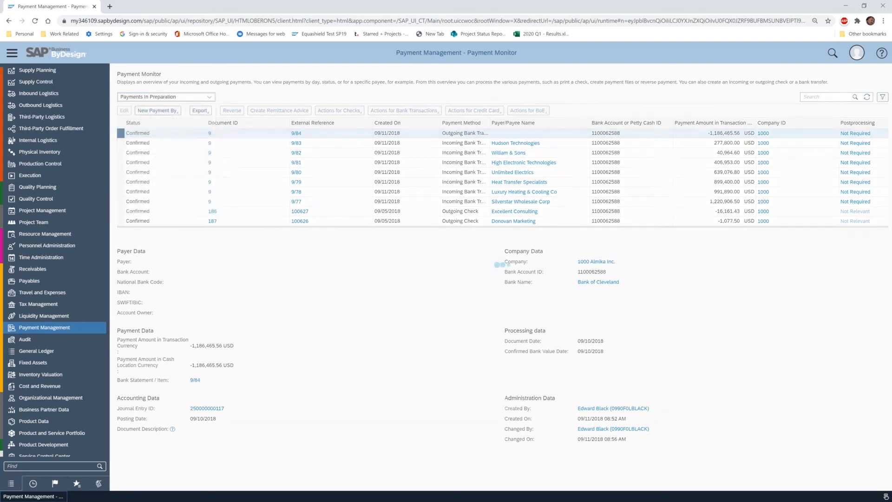
{"action": "left_click", "coordinate": [209, 96]}
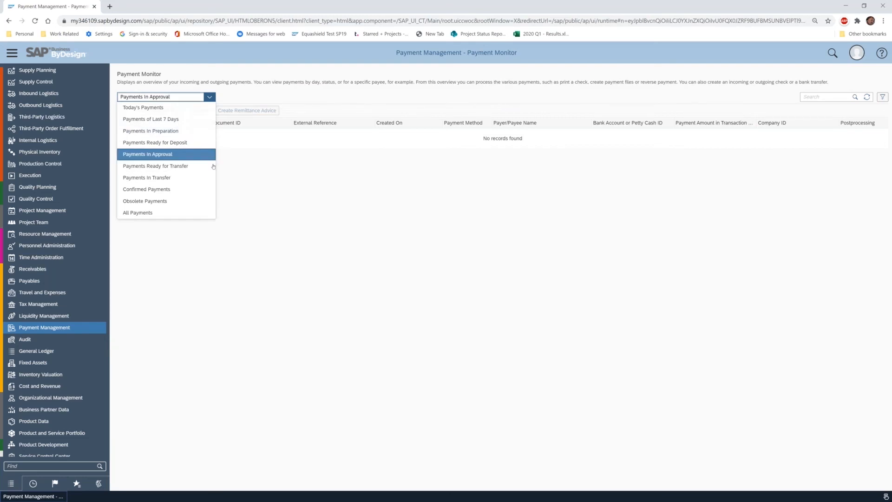
{"action": "left_click", "coordinate": [195, 154]}
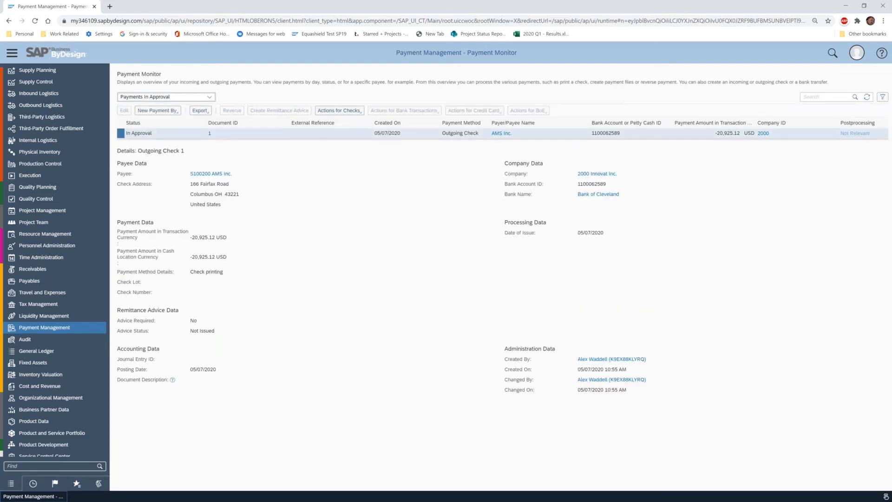
Review the payments ready for transfer, and the confirmed payments, in the Payment Monitor
{"action": "left_click", "coordinate": [210, 97]}
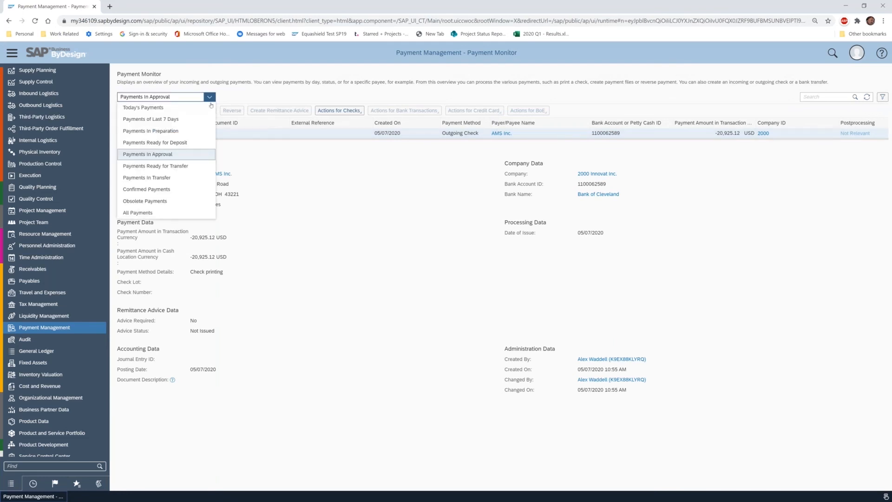
{"action": "left_click", "coordinate": [182, 166]}
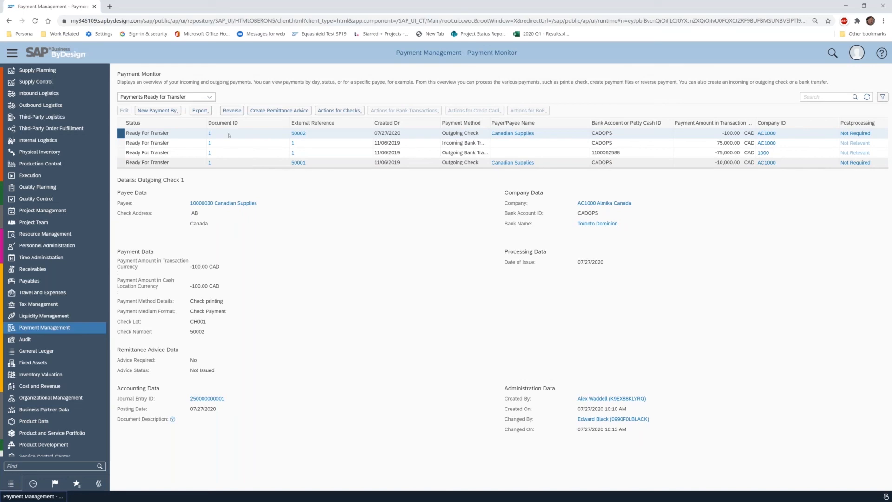
{"action": "left_click", "coordinate": [210, 96]}
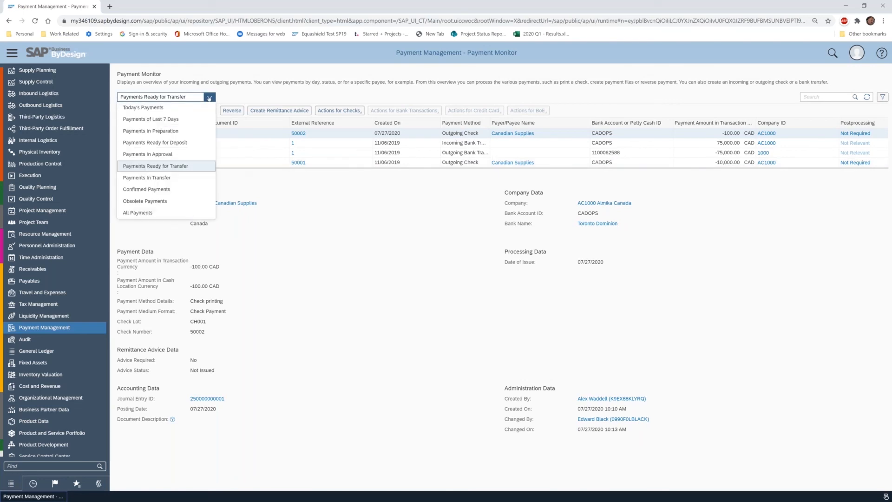
{"action": "left_click", "coordinate": [180, 190]}
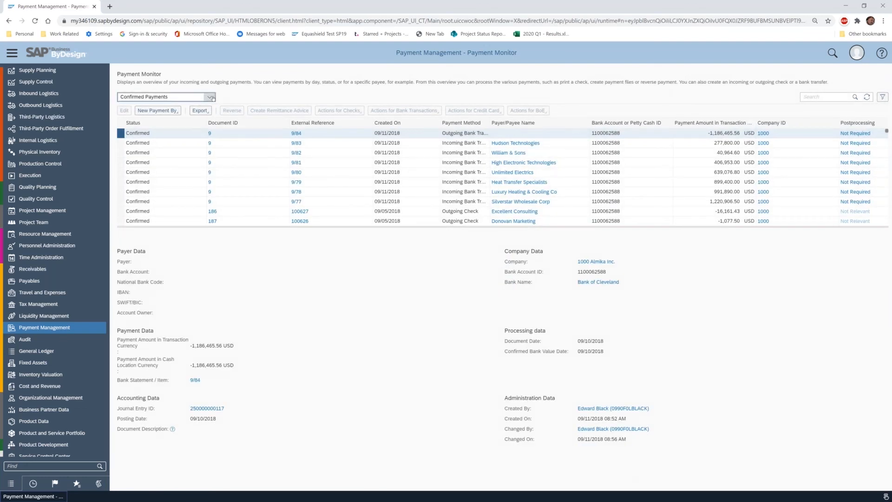
{"action": "left_click", "coordinate": [193, 98]}
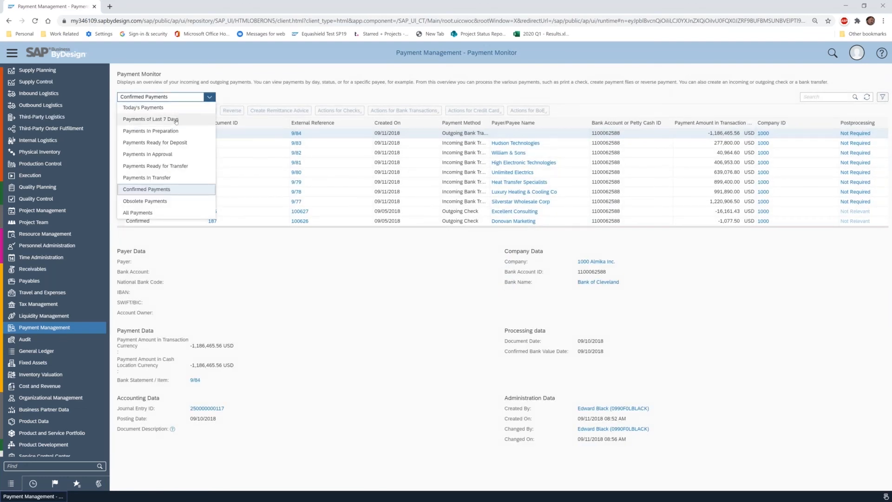
{"action": "left_click", "coordinate": [206, 98]}
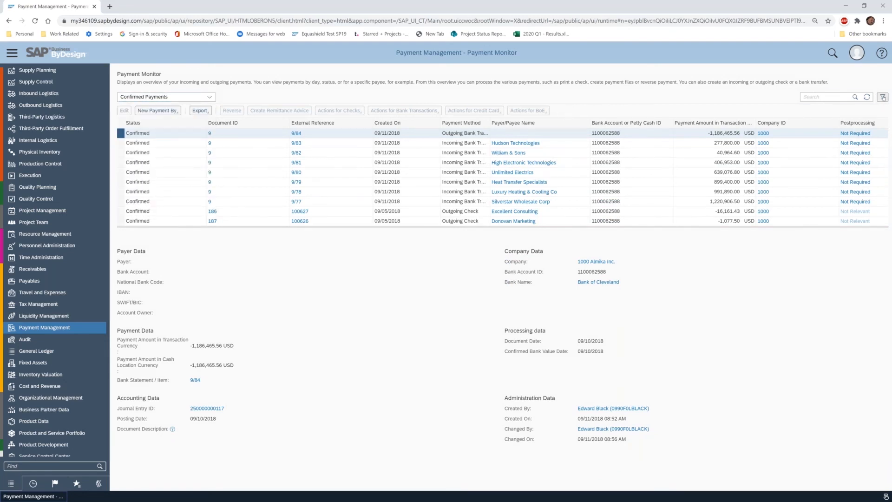
Show the advanced search criteria for the confirmed payments, look over the fields and available views, and hide the criteria again
{"action": "left_click", "coordinate": [883, 98]}
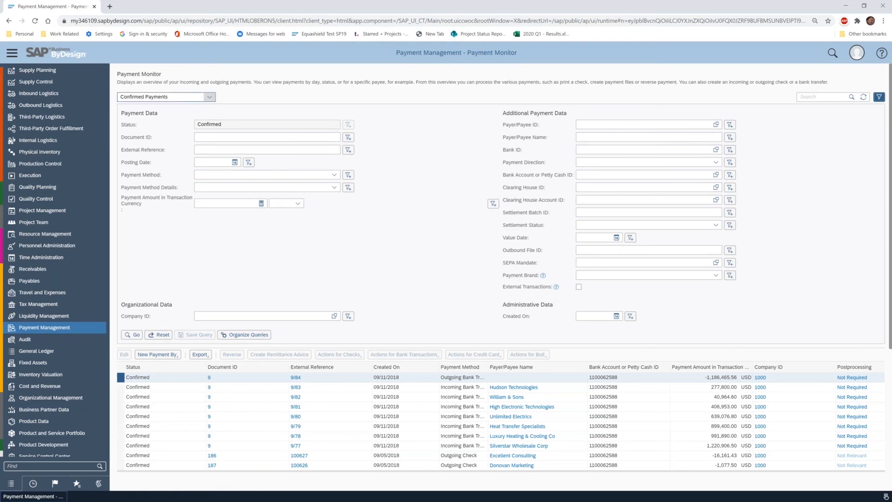
{"action": "left_click", "coordinate": [210, 97]}
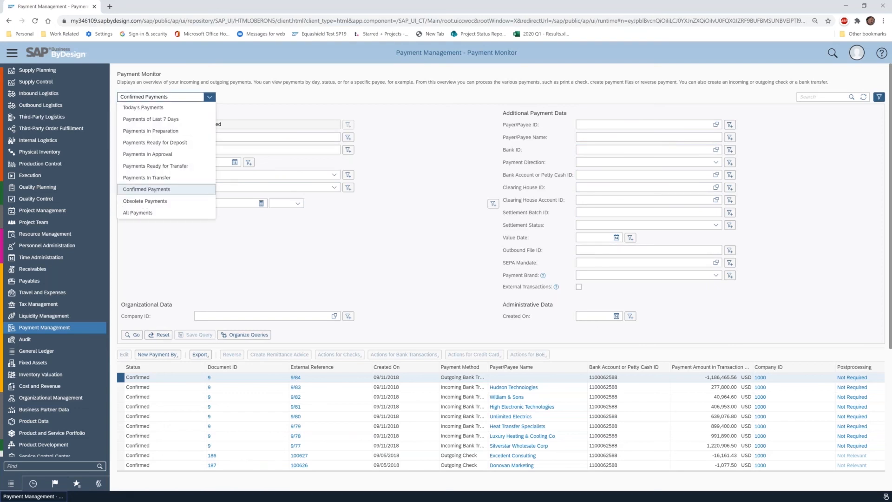
{"action": "left_click", "coordinate": [437, 163]}
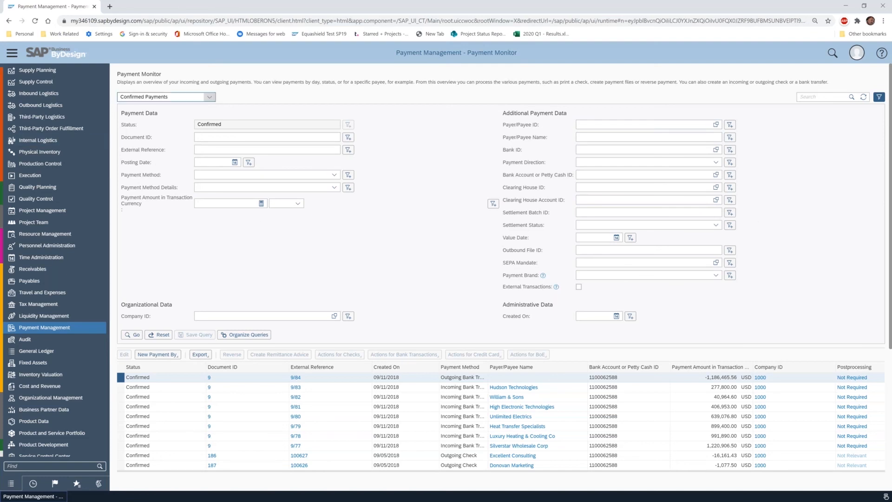
{"action": "left_click", "coordinate": [879, 96]}
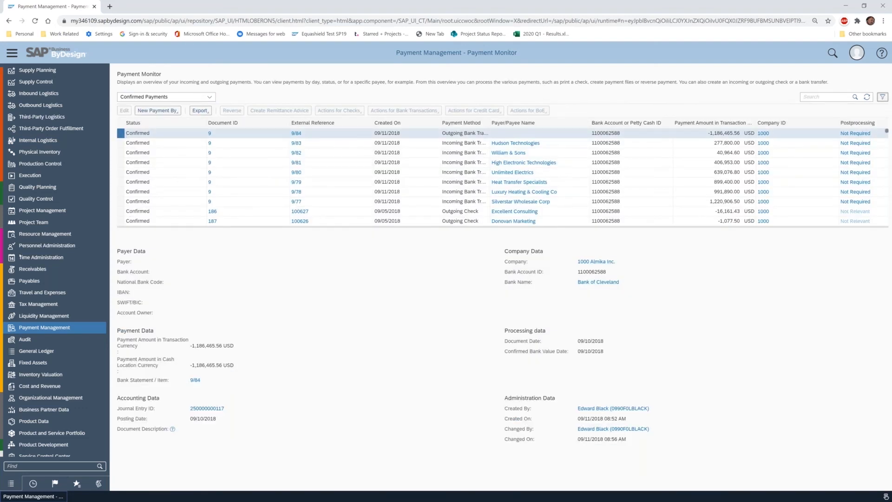
Open today's journal entries in General Ledger and examine the US GAAP line items posted for payment 122
{"action": "scroll", "coordinate": [55, 303], "scroll_direction": "down", "scroll_amount": 1}
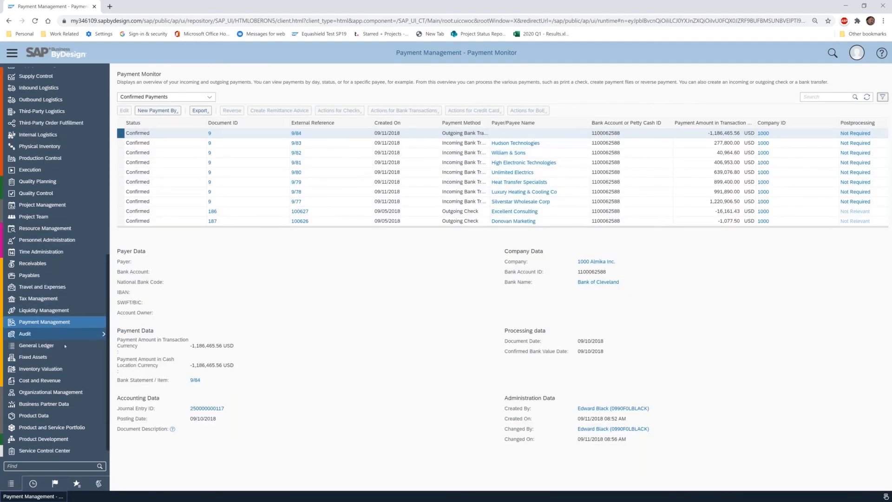
{"action": "mouse_move", "coordinate": [65, 346]}
{"action": "left_click", "coordinate": [169, 432]}
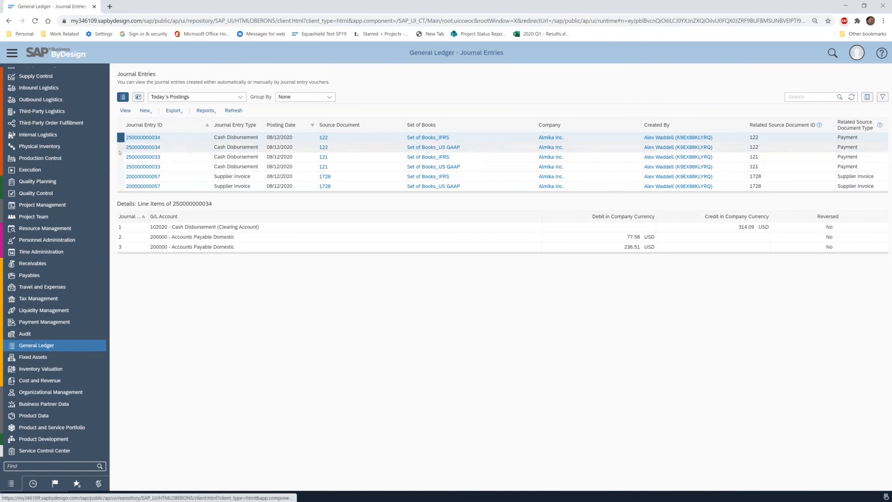
{"action": "left_click", "coordinate": [119, 151]}
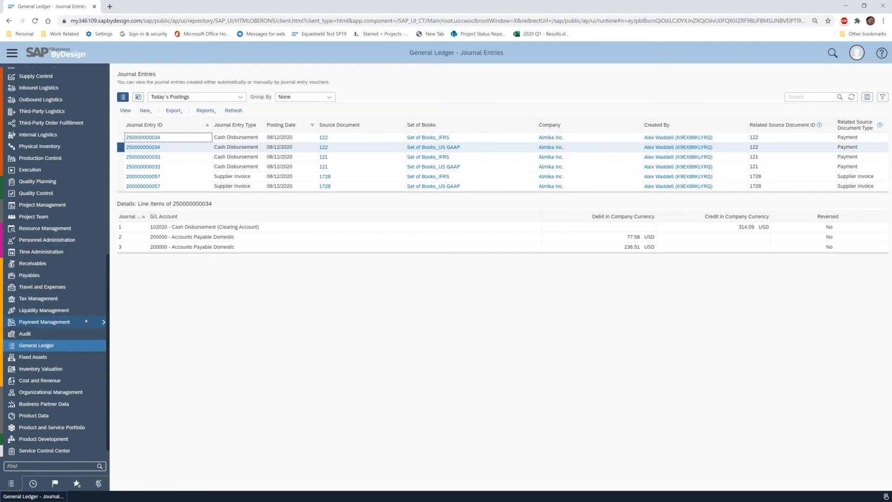
Return to the Payment Monitor in Payment Management and view today's payments
{"action": "mouse_move", "coordinate": [47, 321]}
{"action": "left_click", "coordinate": [139, 343]}
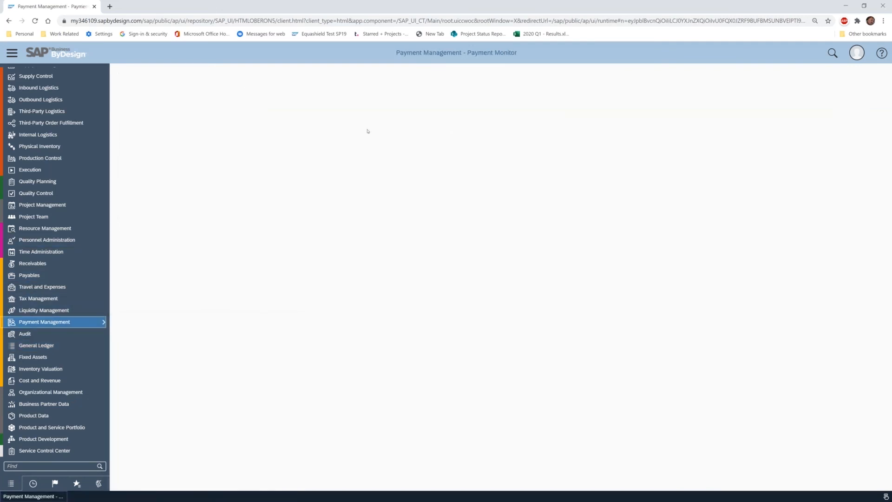
{"action": "left_click", "coordinate": [215, 98]}
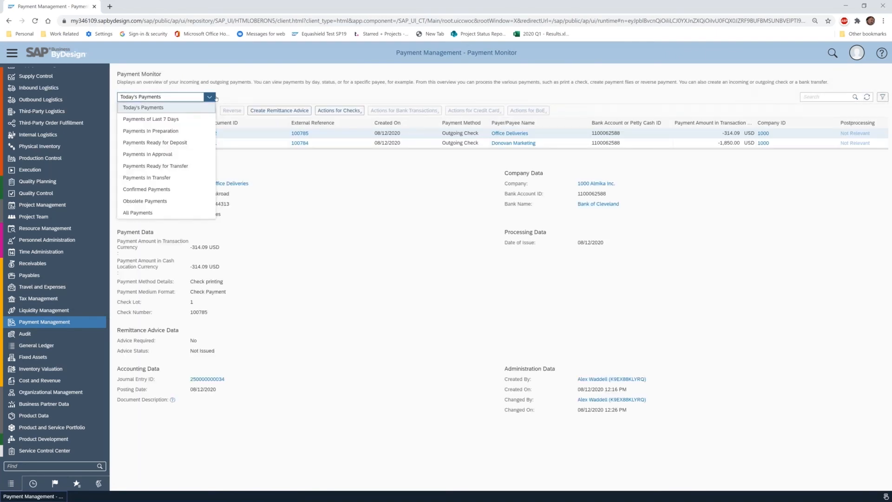
{"action": "left_click", "coordinate": [201, 103]}
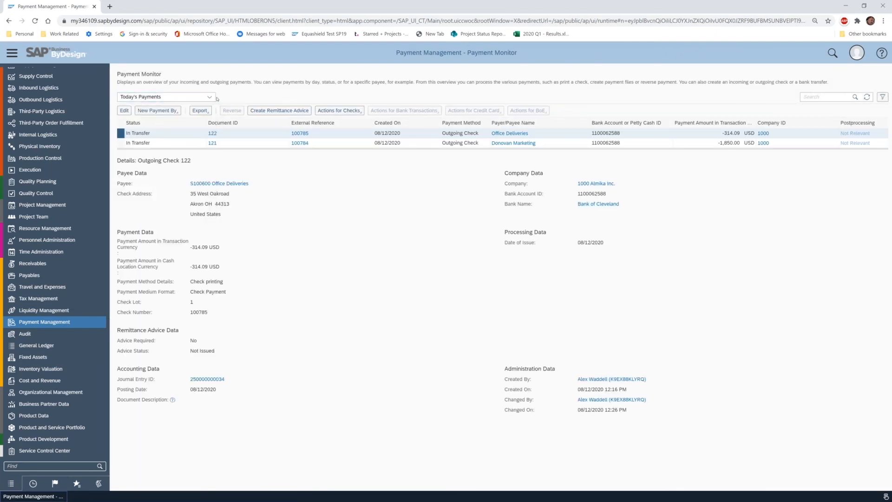